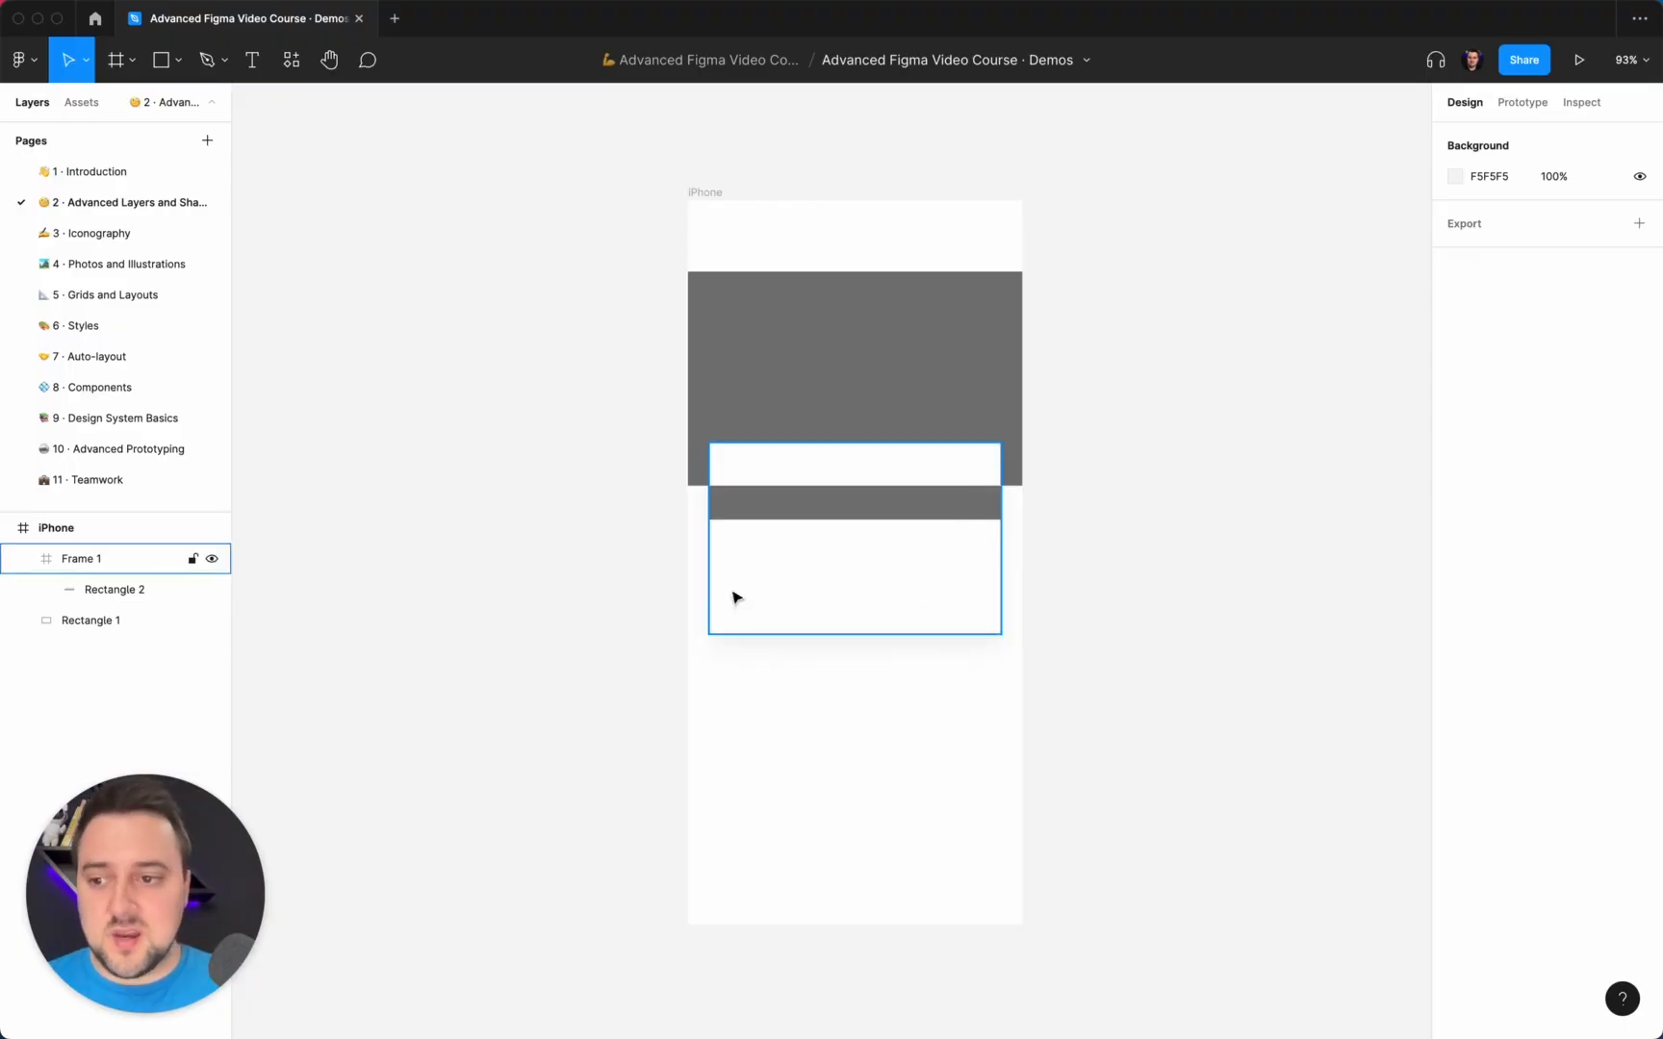
Test selecting Rectangle 1 and the overlapping Frame 1 separately and together with selection marquees.
left_click(51, 624)
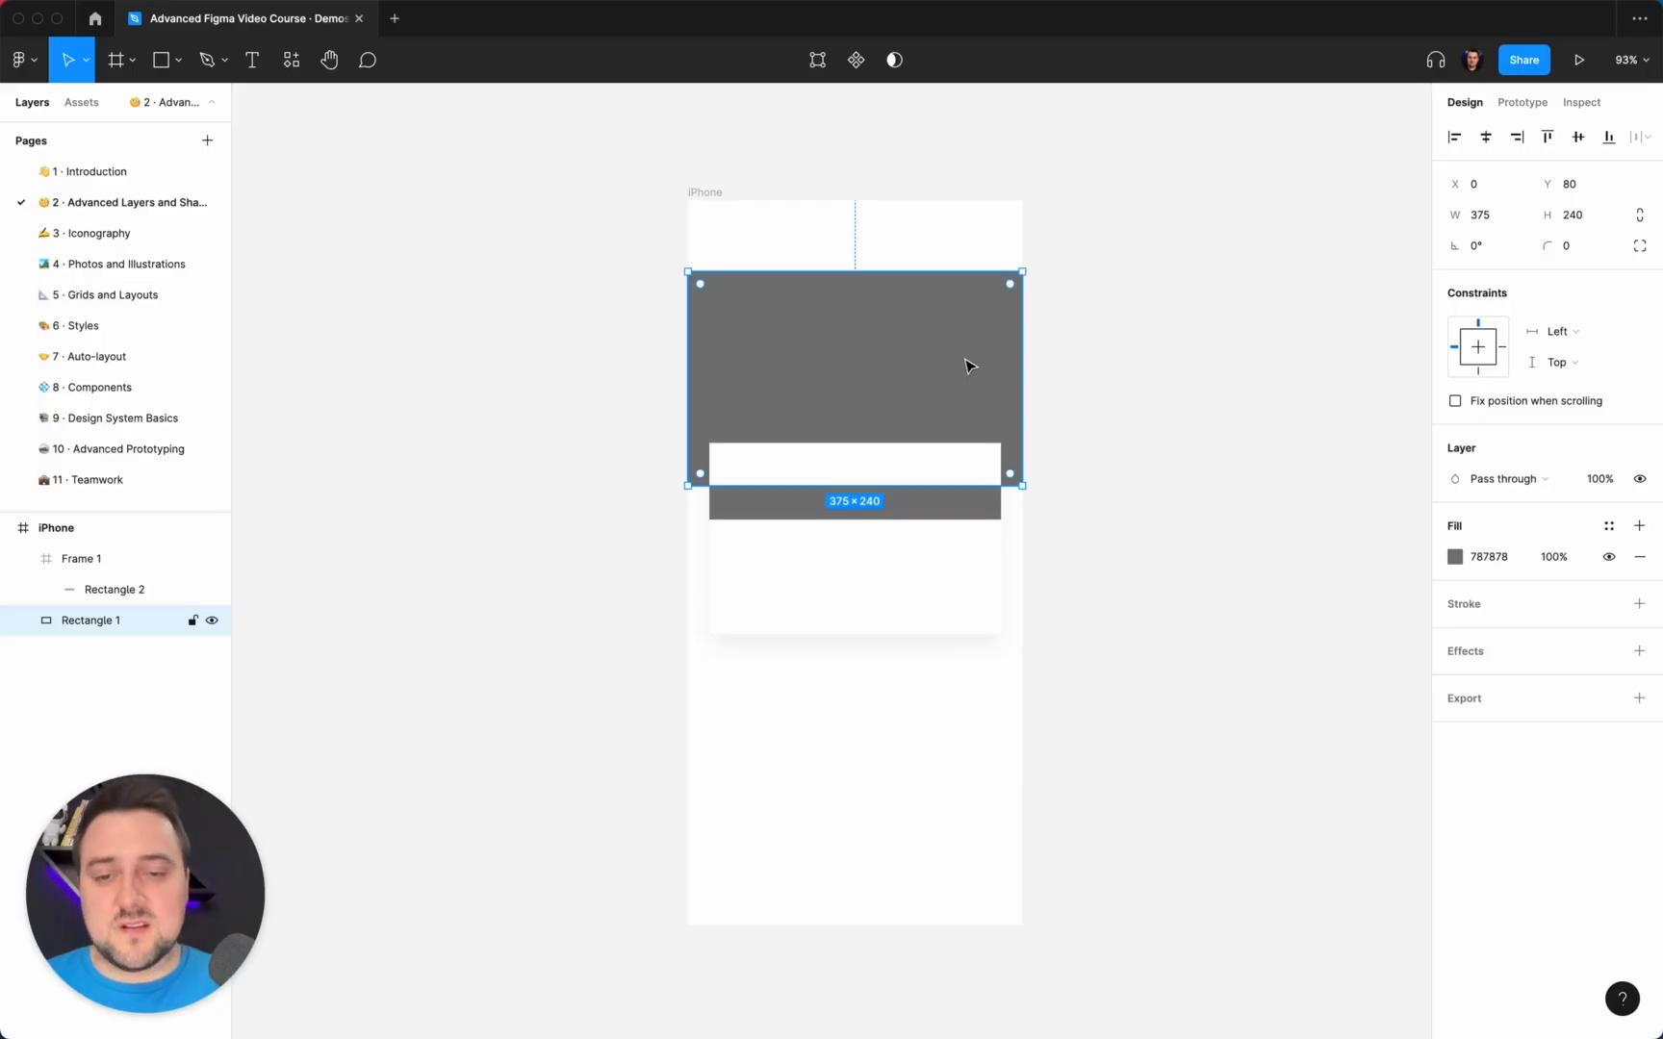
left_click_drag(1135, 699, 796, 310)
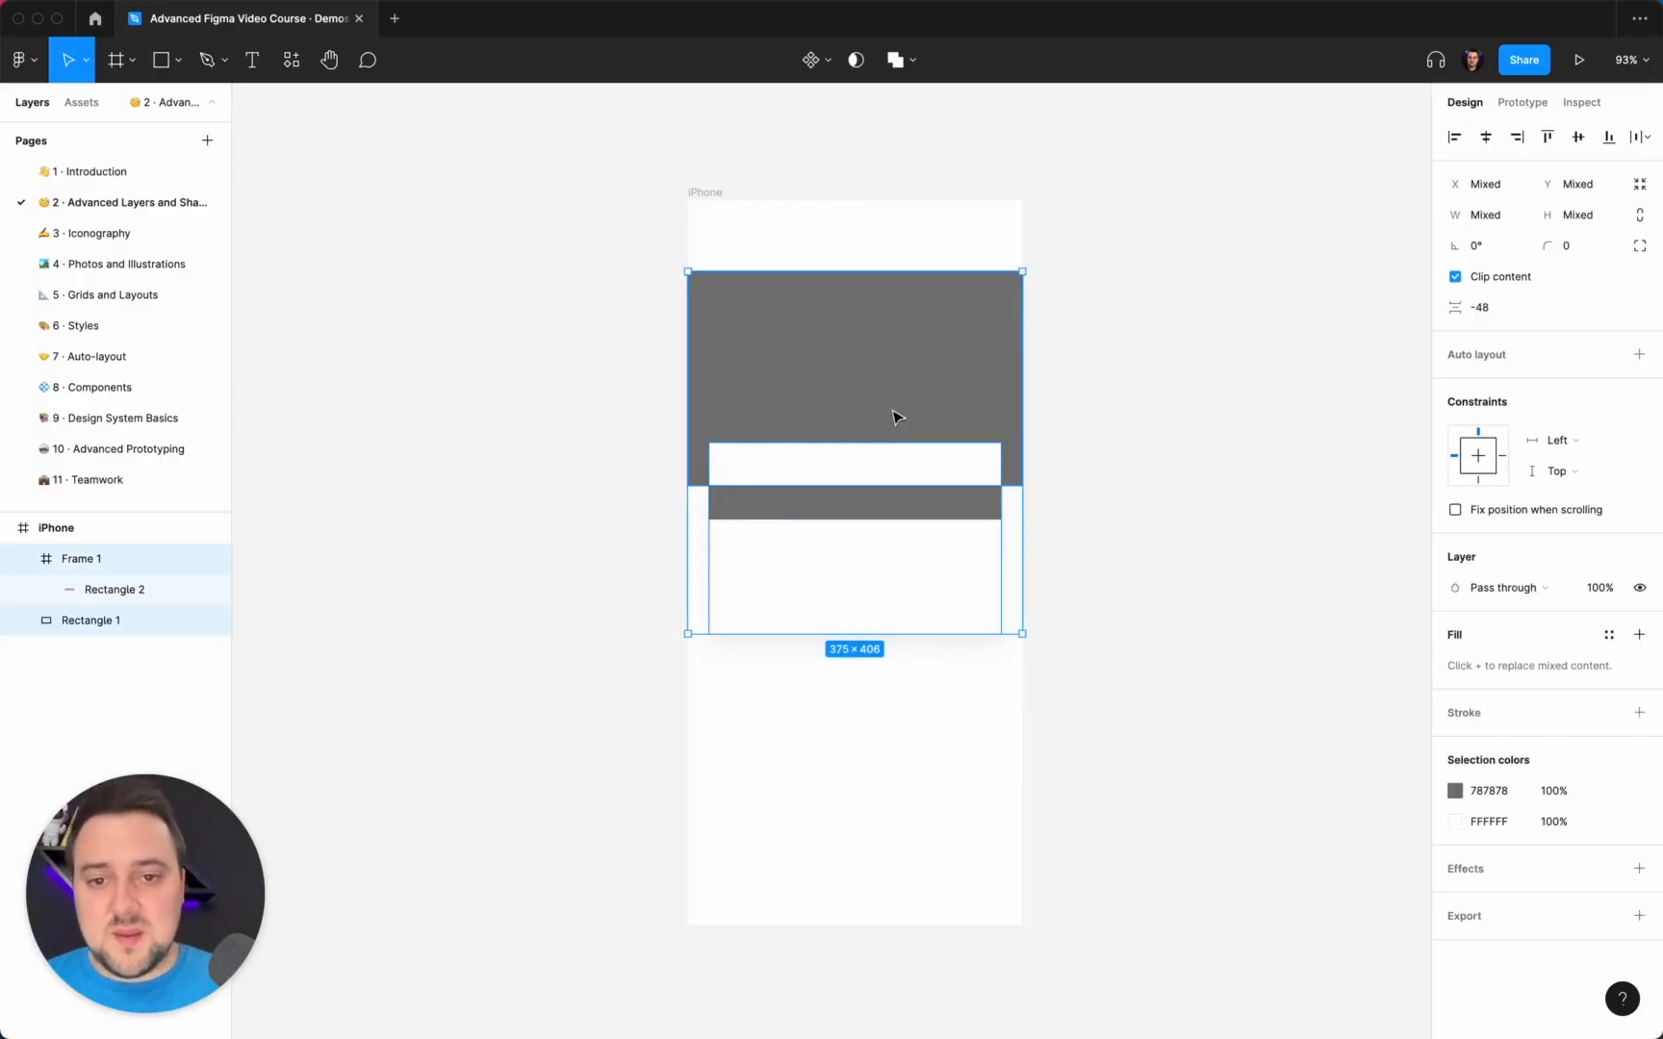
left_click(901, 550, "super")
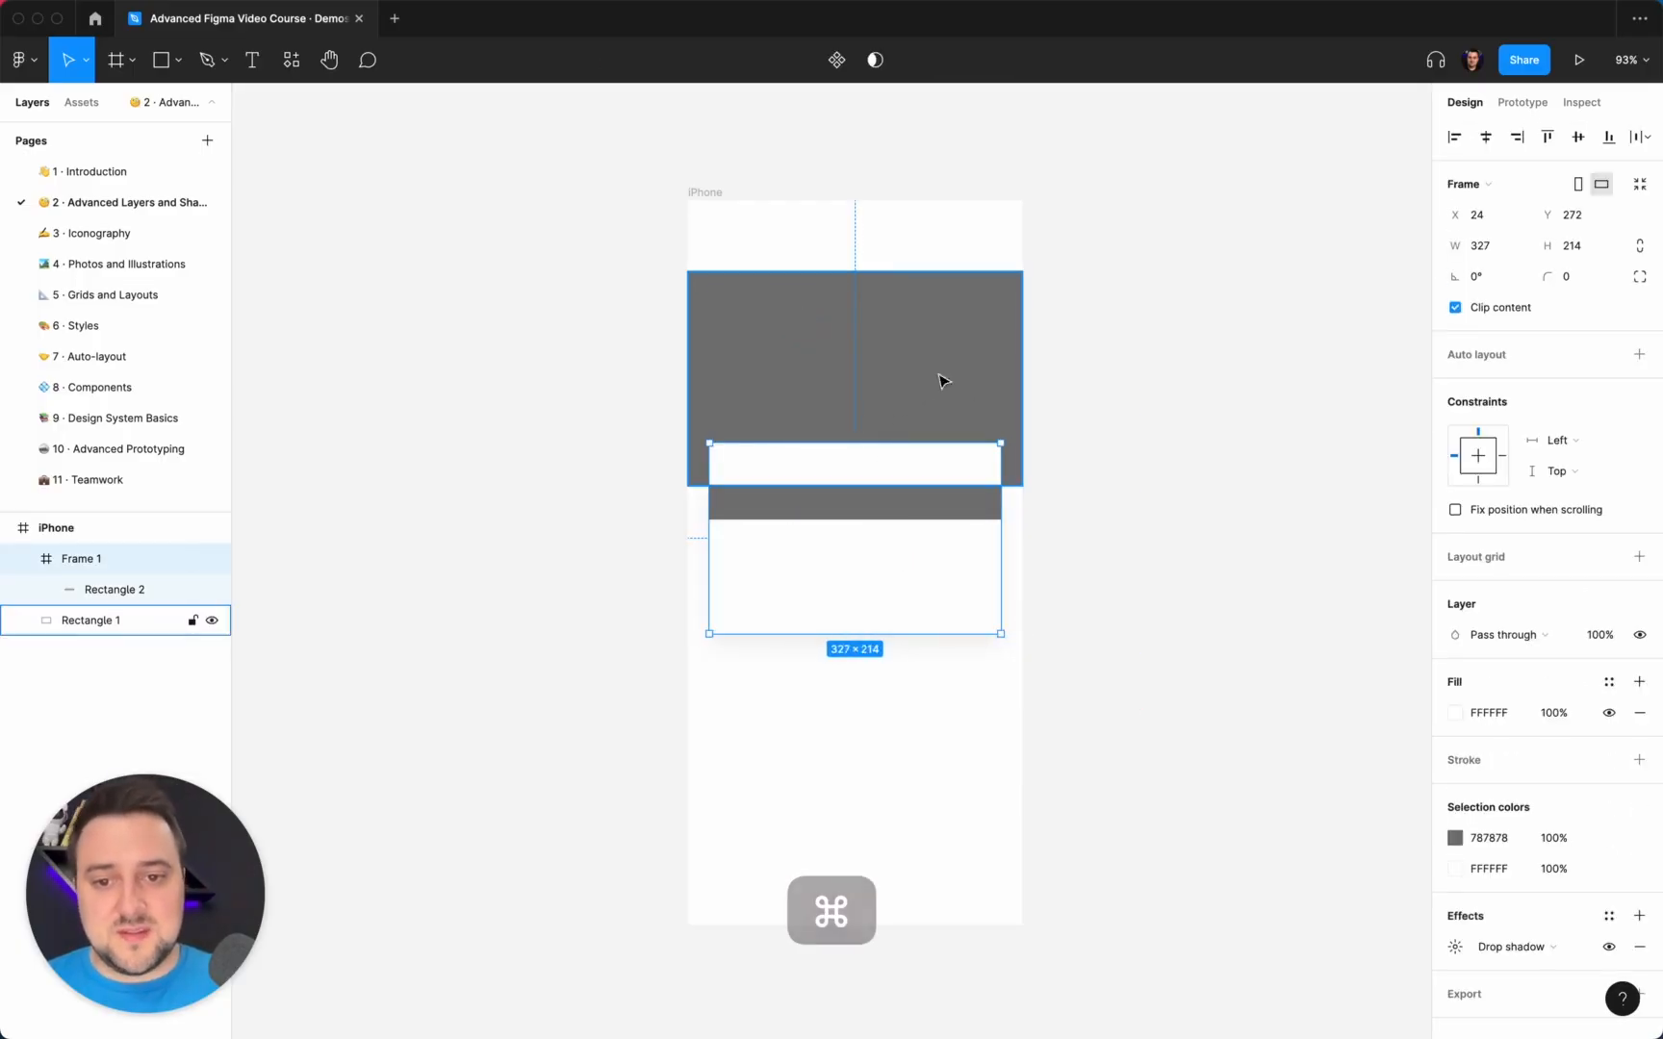
left_click_drag(1112, 579, 894, 408)
left_click(880, 570, "shift")
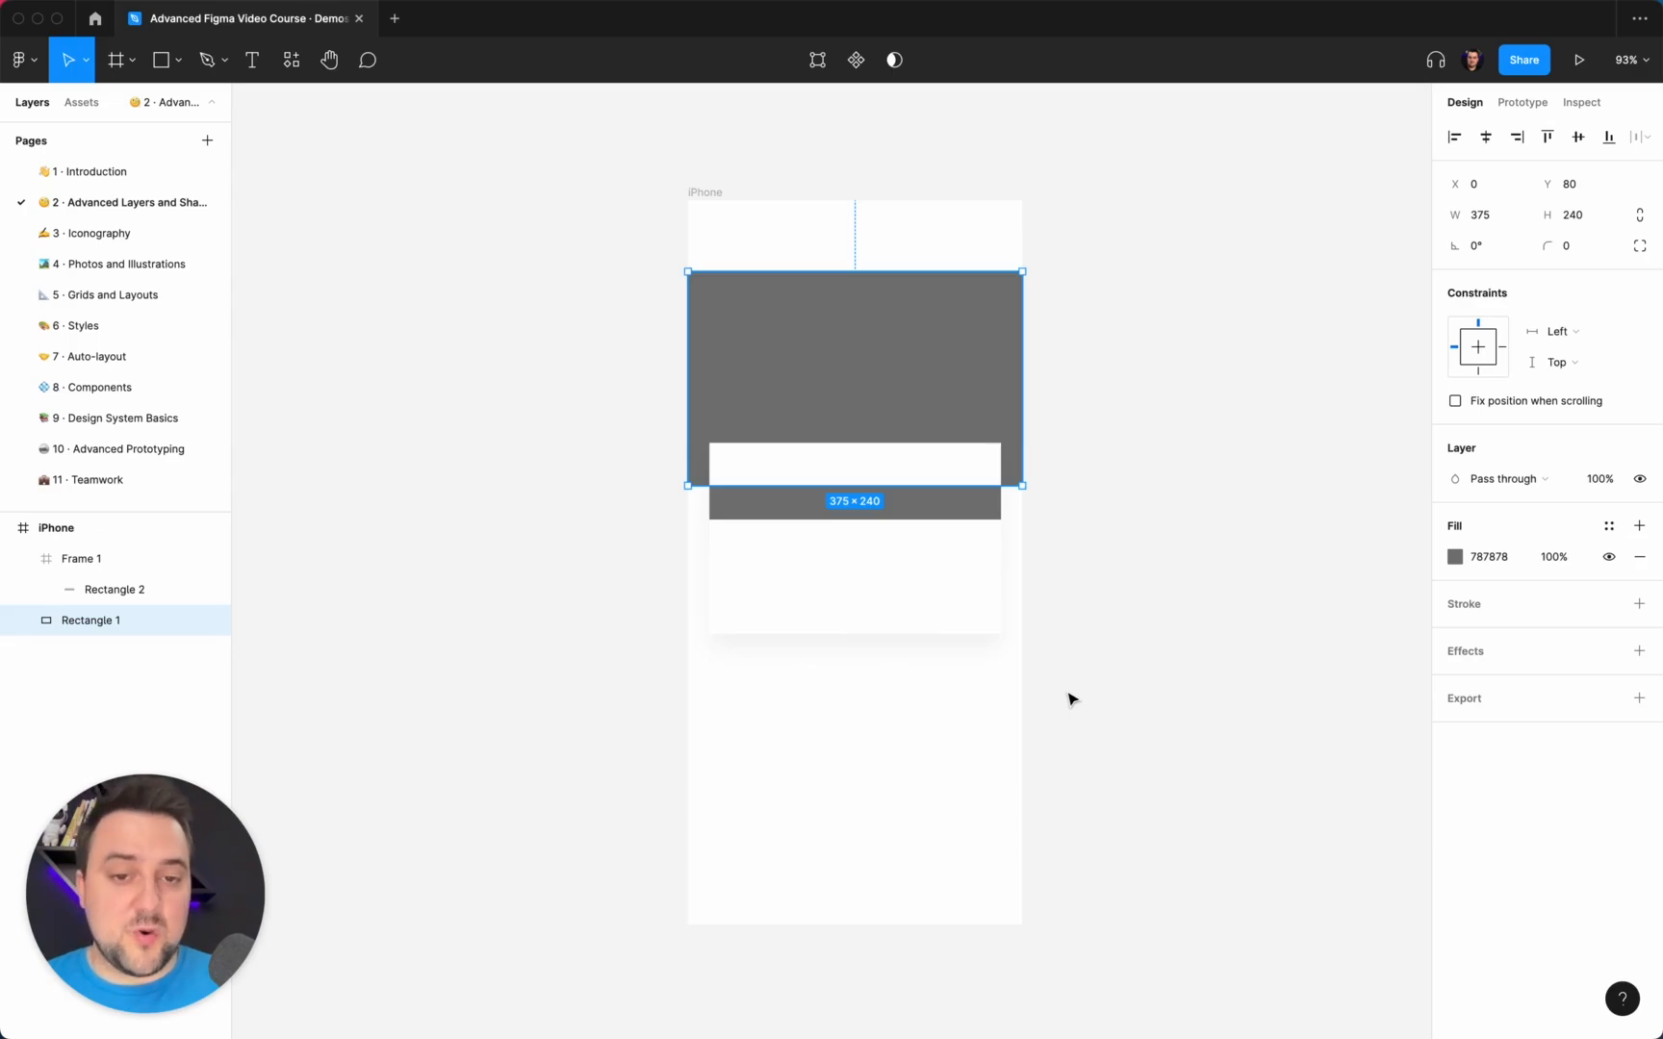
left_click(1106, 434)
left_click(852, 320)
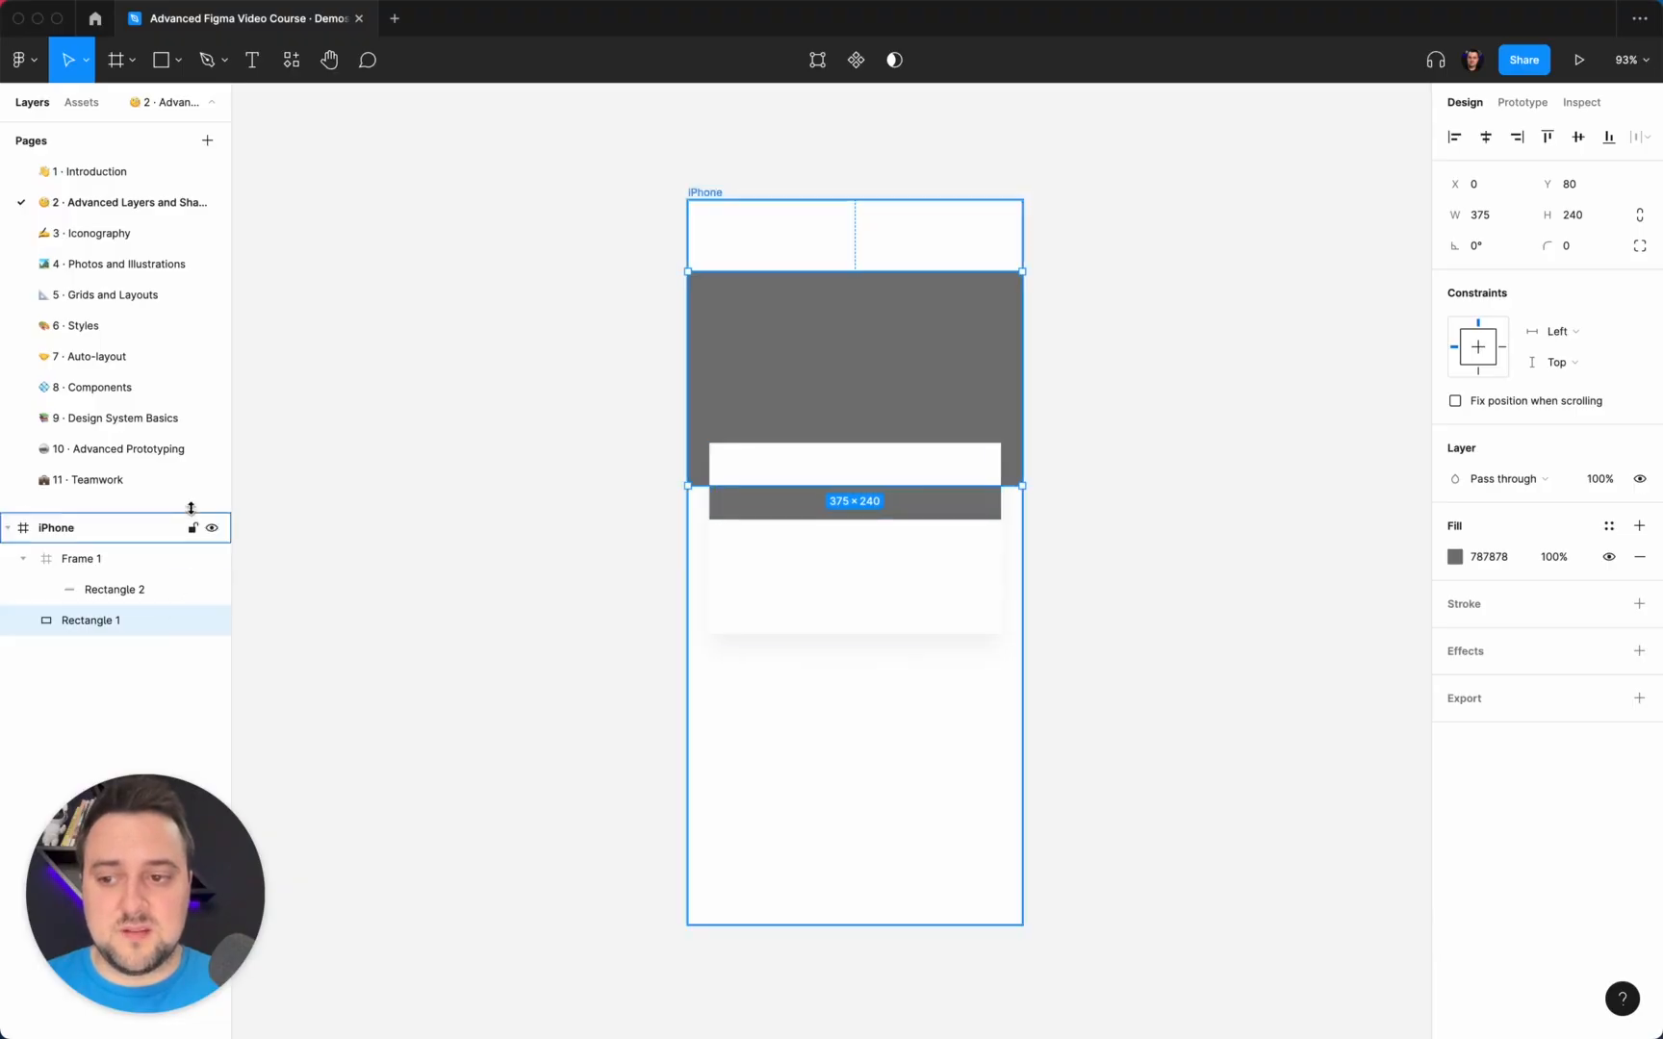
Lock and unlock Frame 1, and hide and show it again.
left_click(193, 557)
left_click(193, 558)
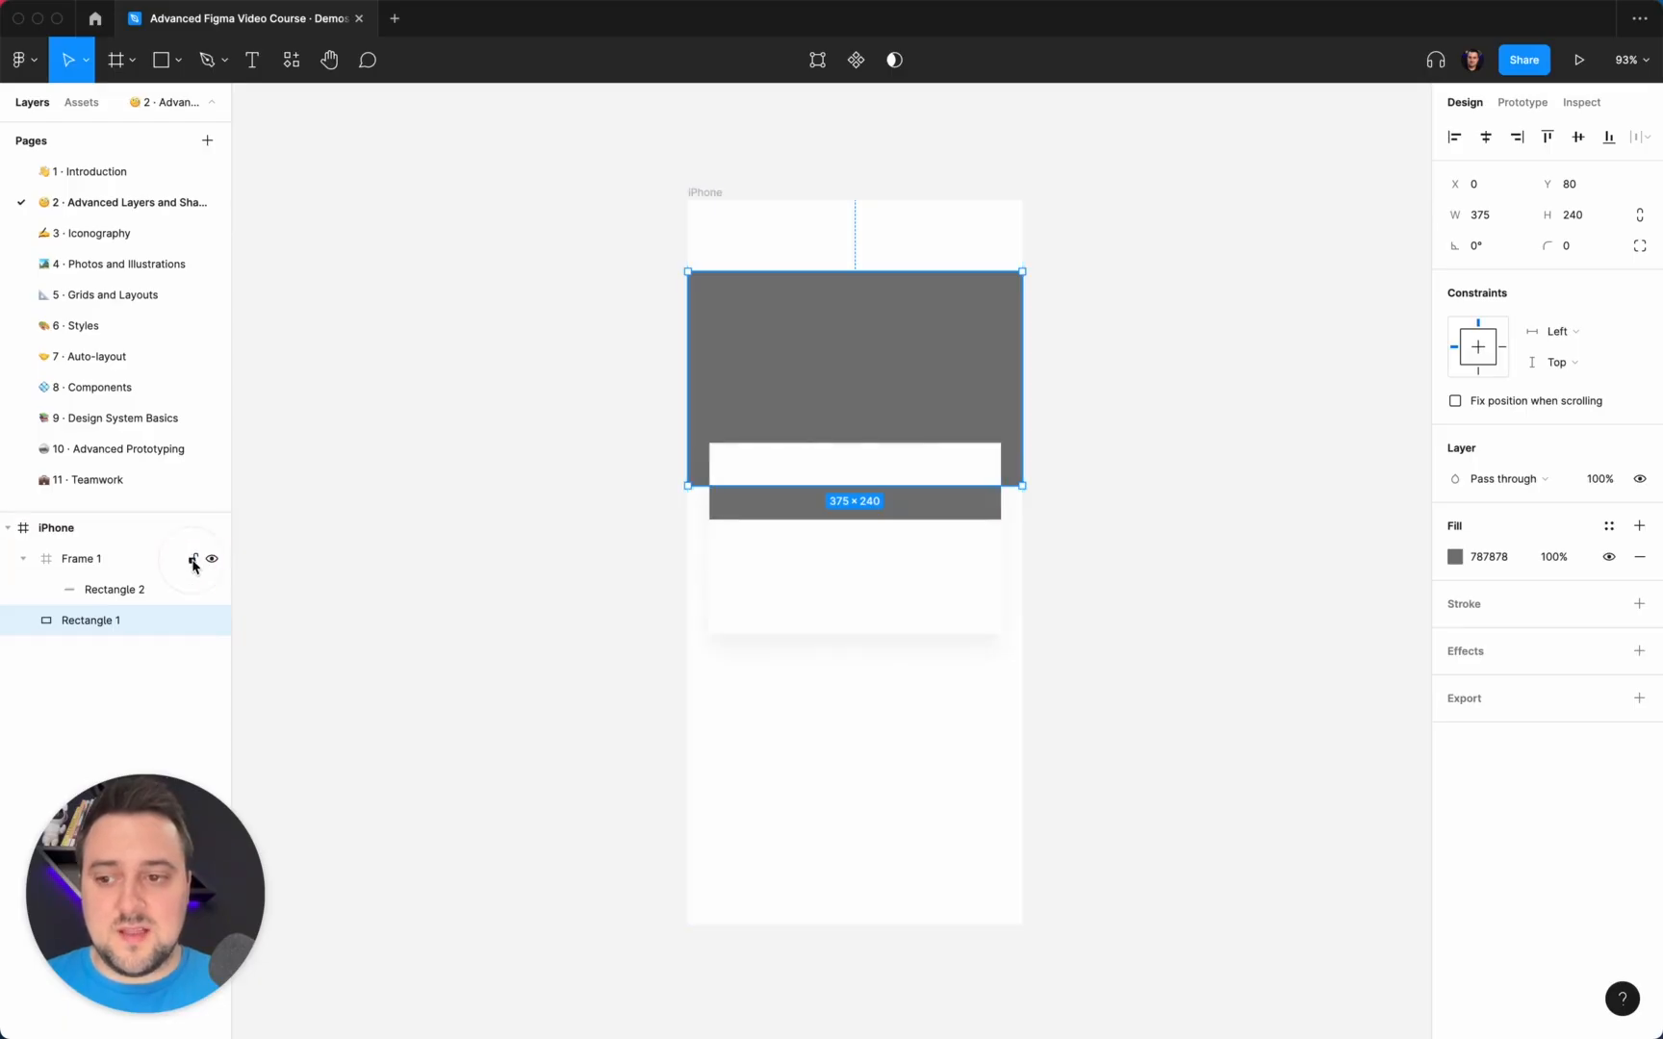
left_click(211, 562)
left_click(212, 562)
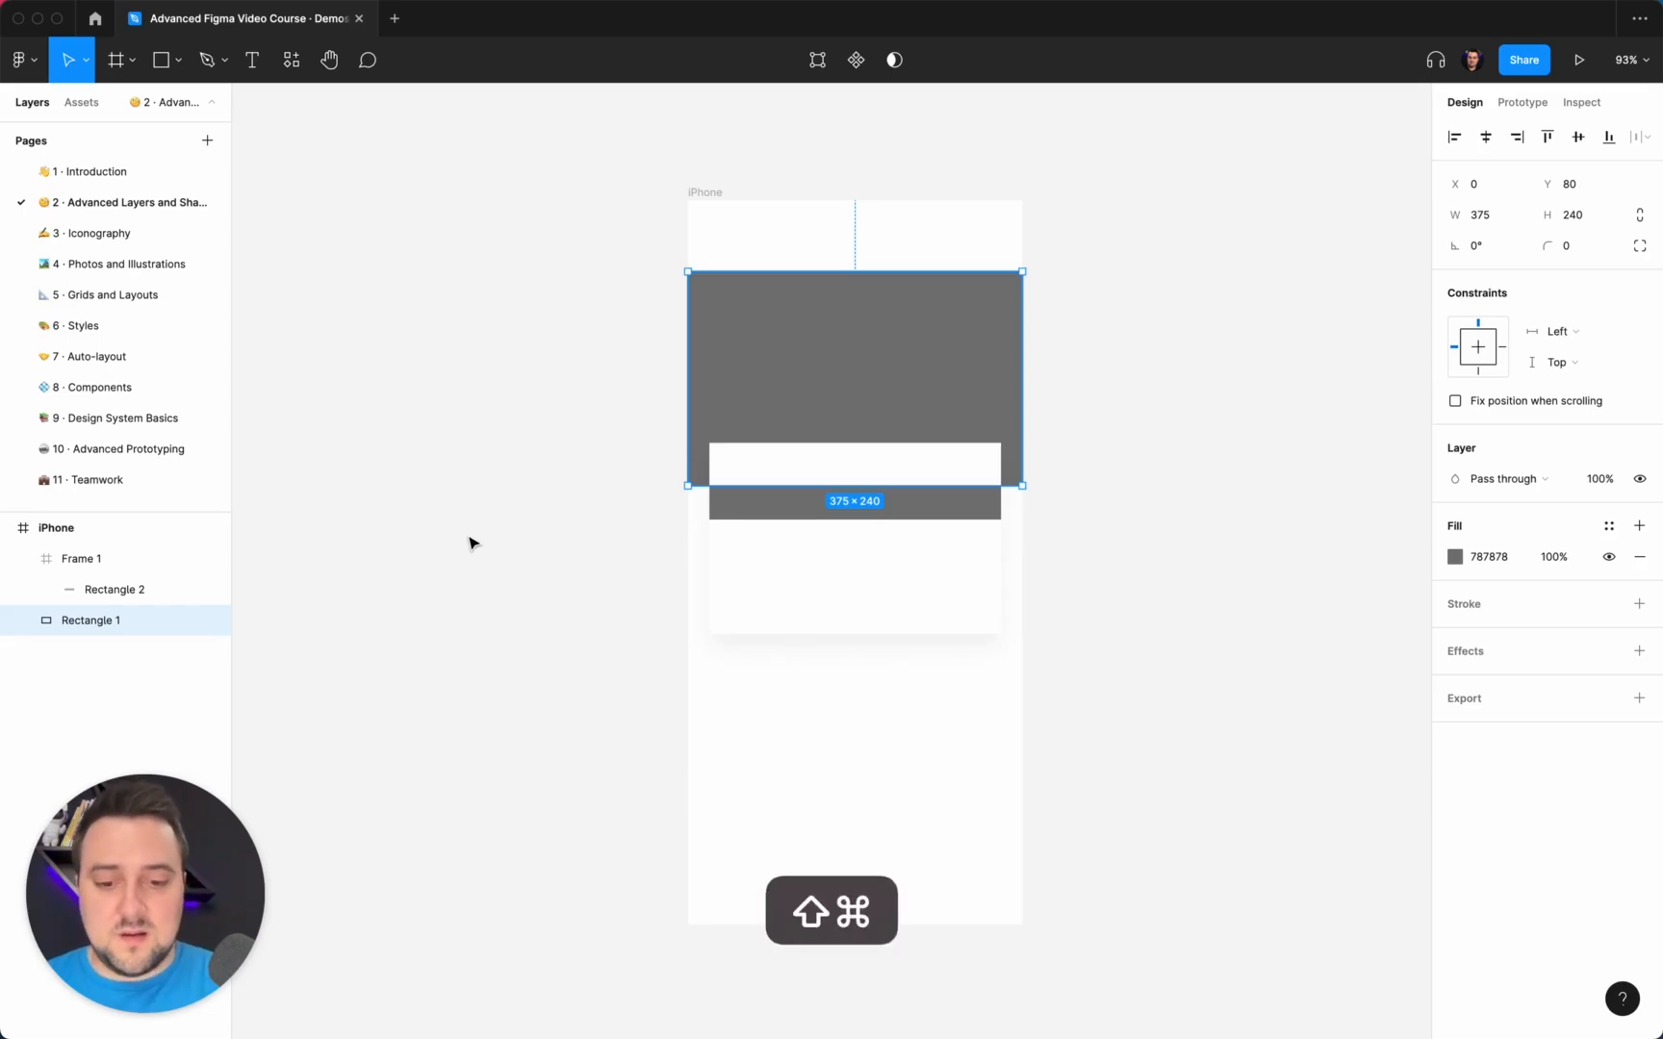
Switch the lock on Rectangle 1 on and off repeatedly, leaving it locked.
key("ctrl+shift+l")
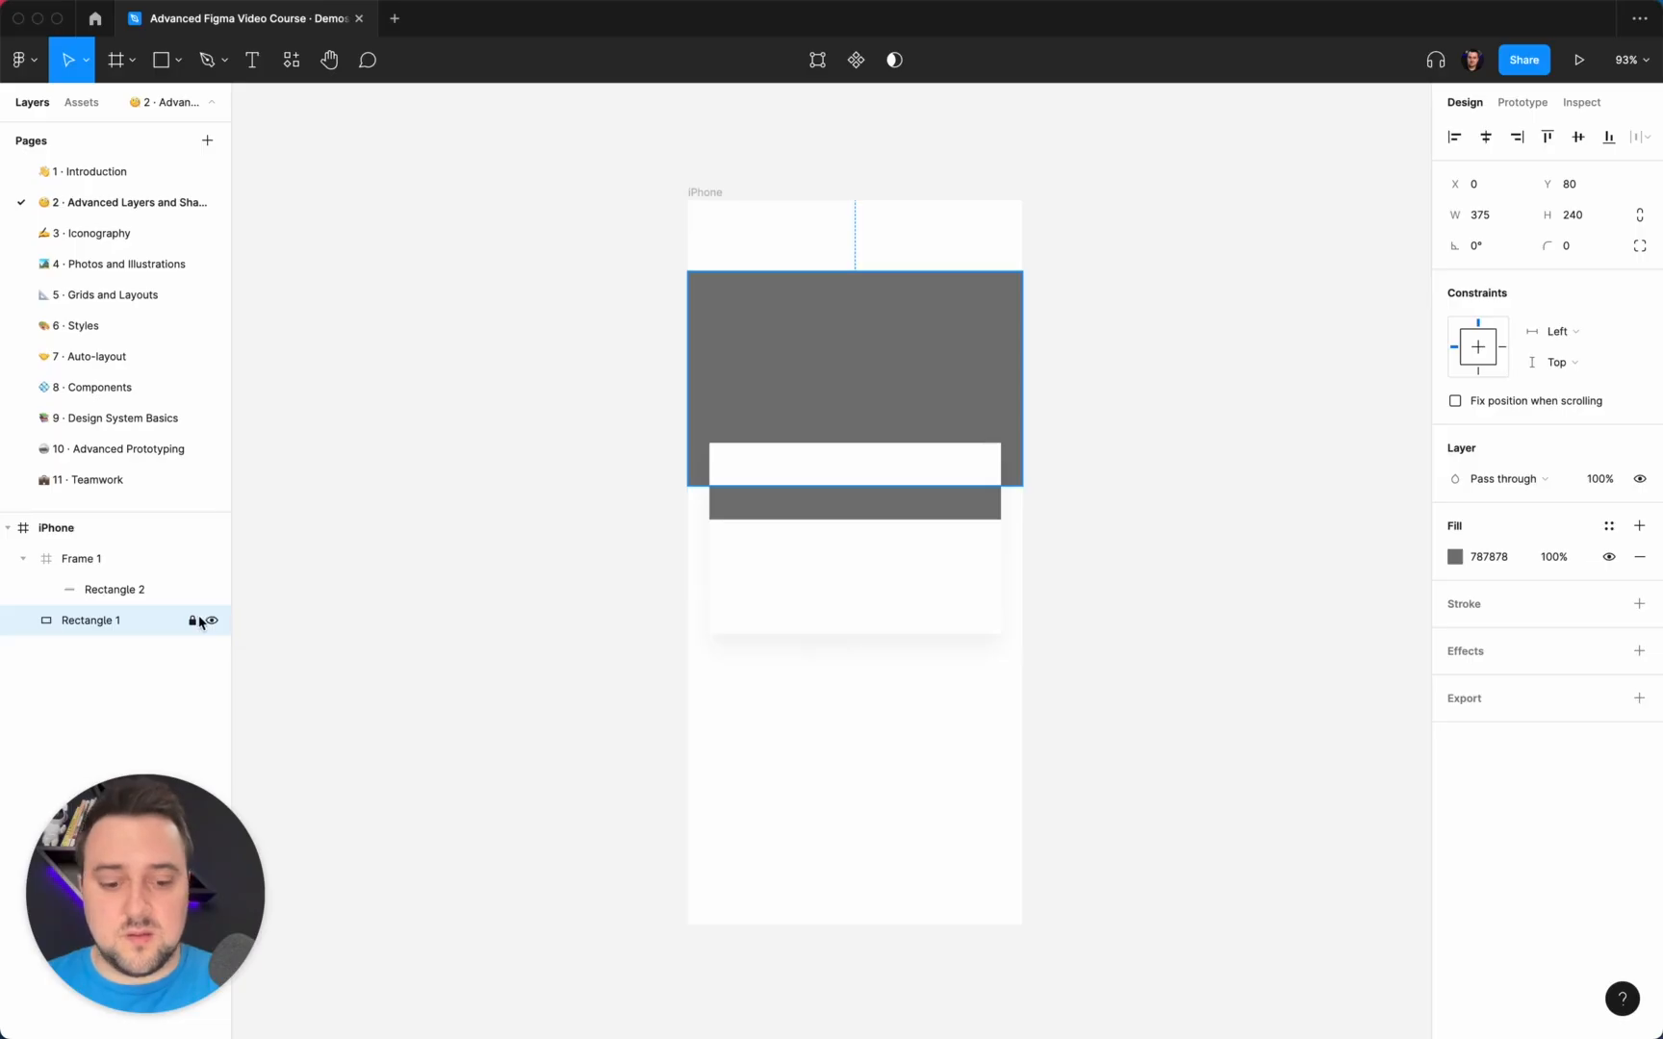
key("super+shift+l")
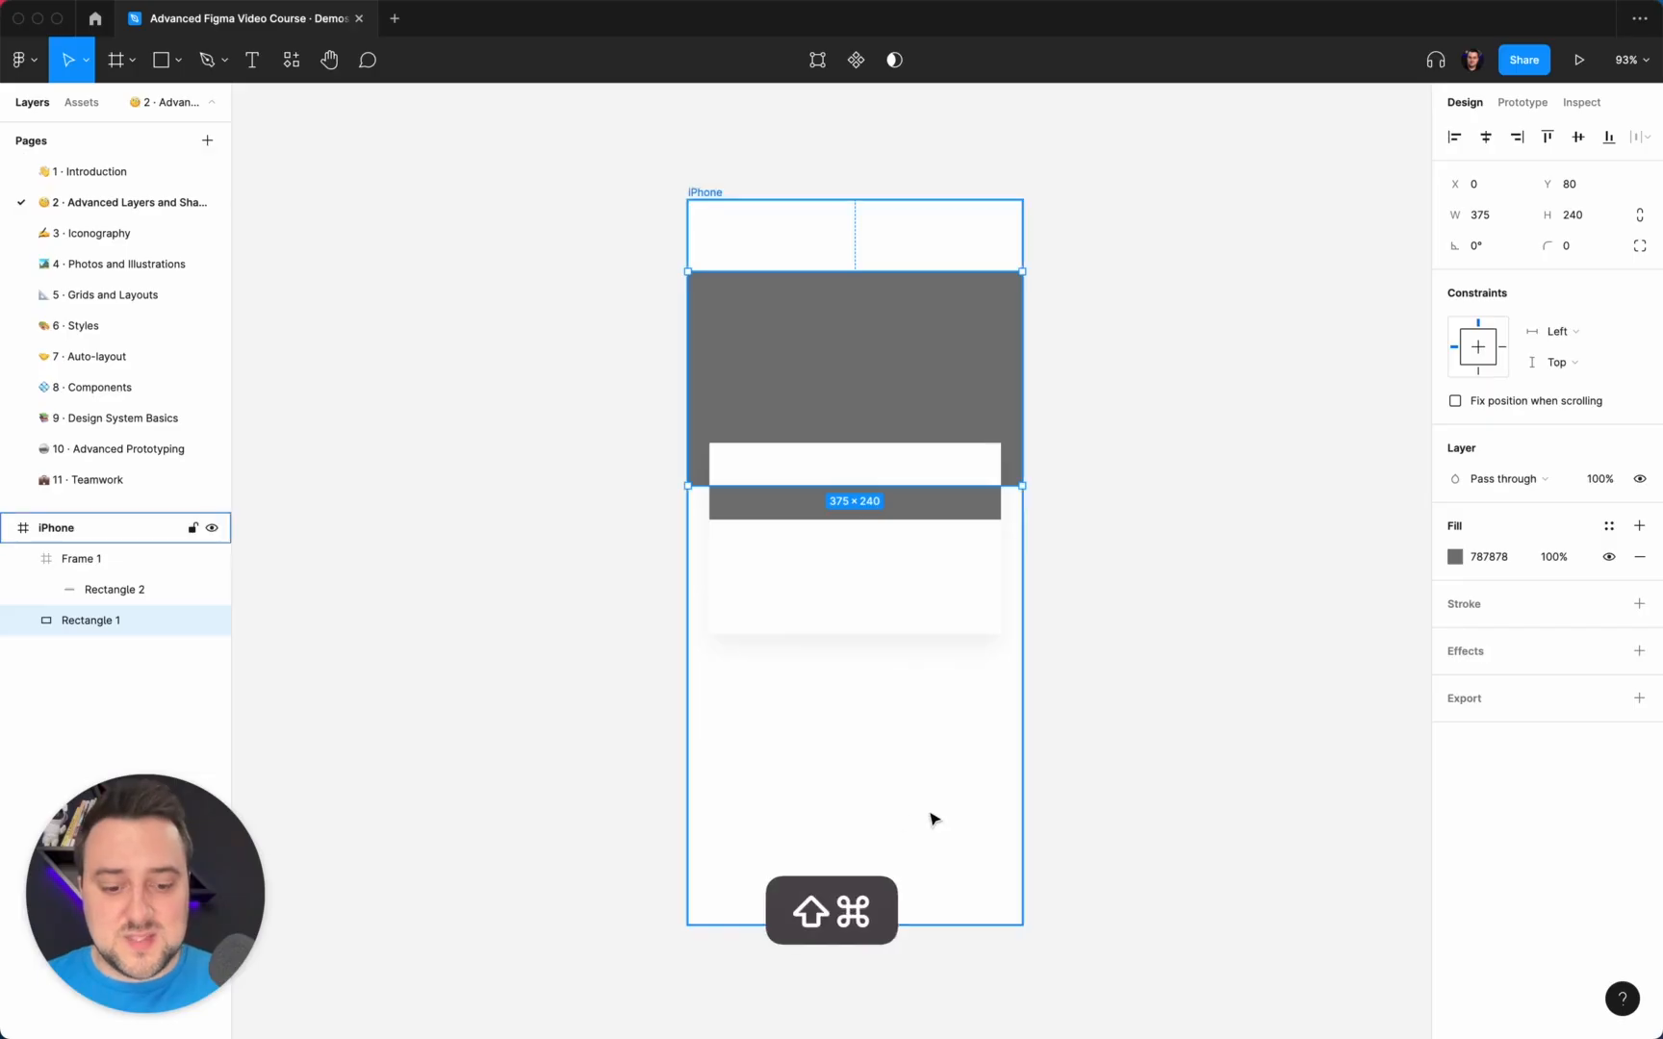
key("shift+super+l")
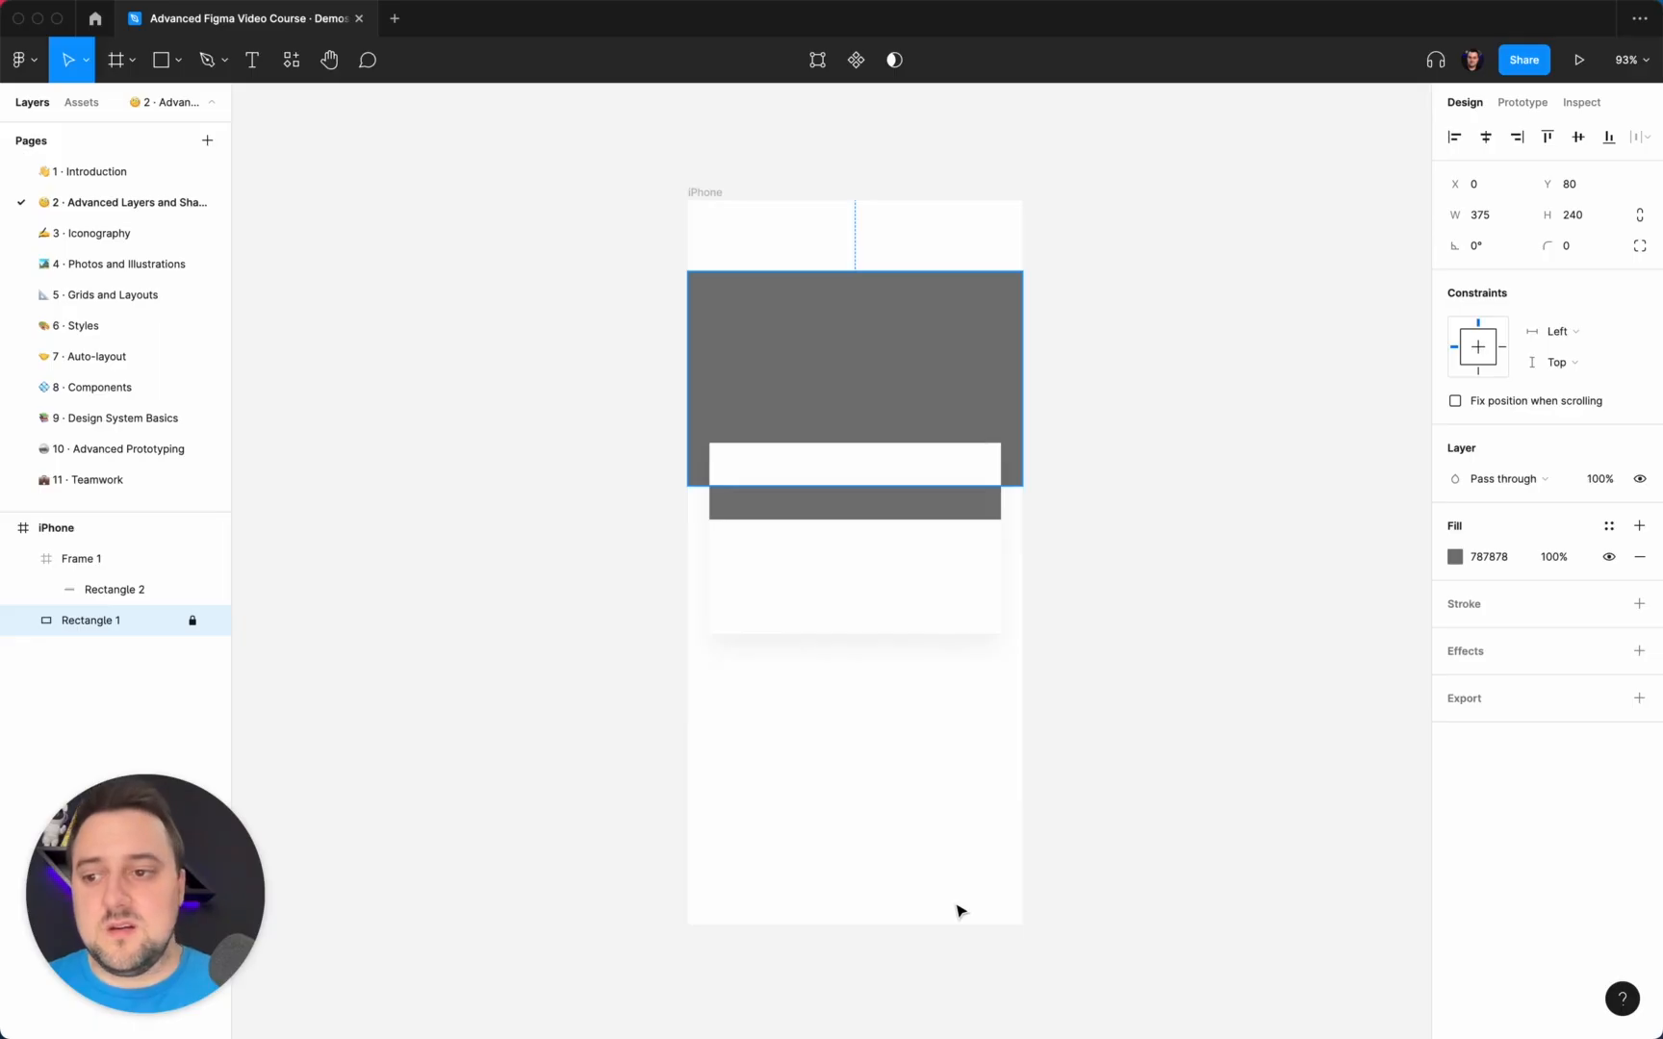
key("shift+super+l")
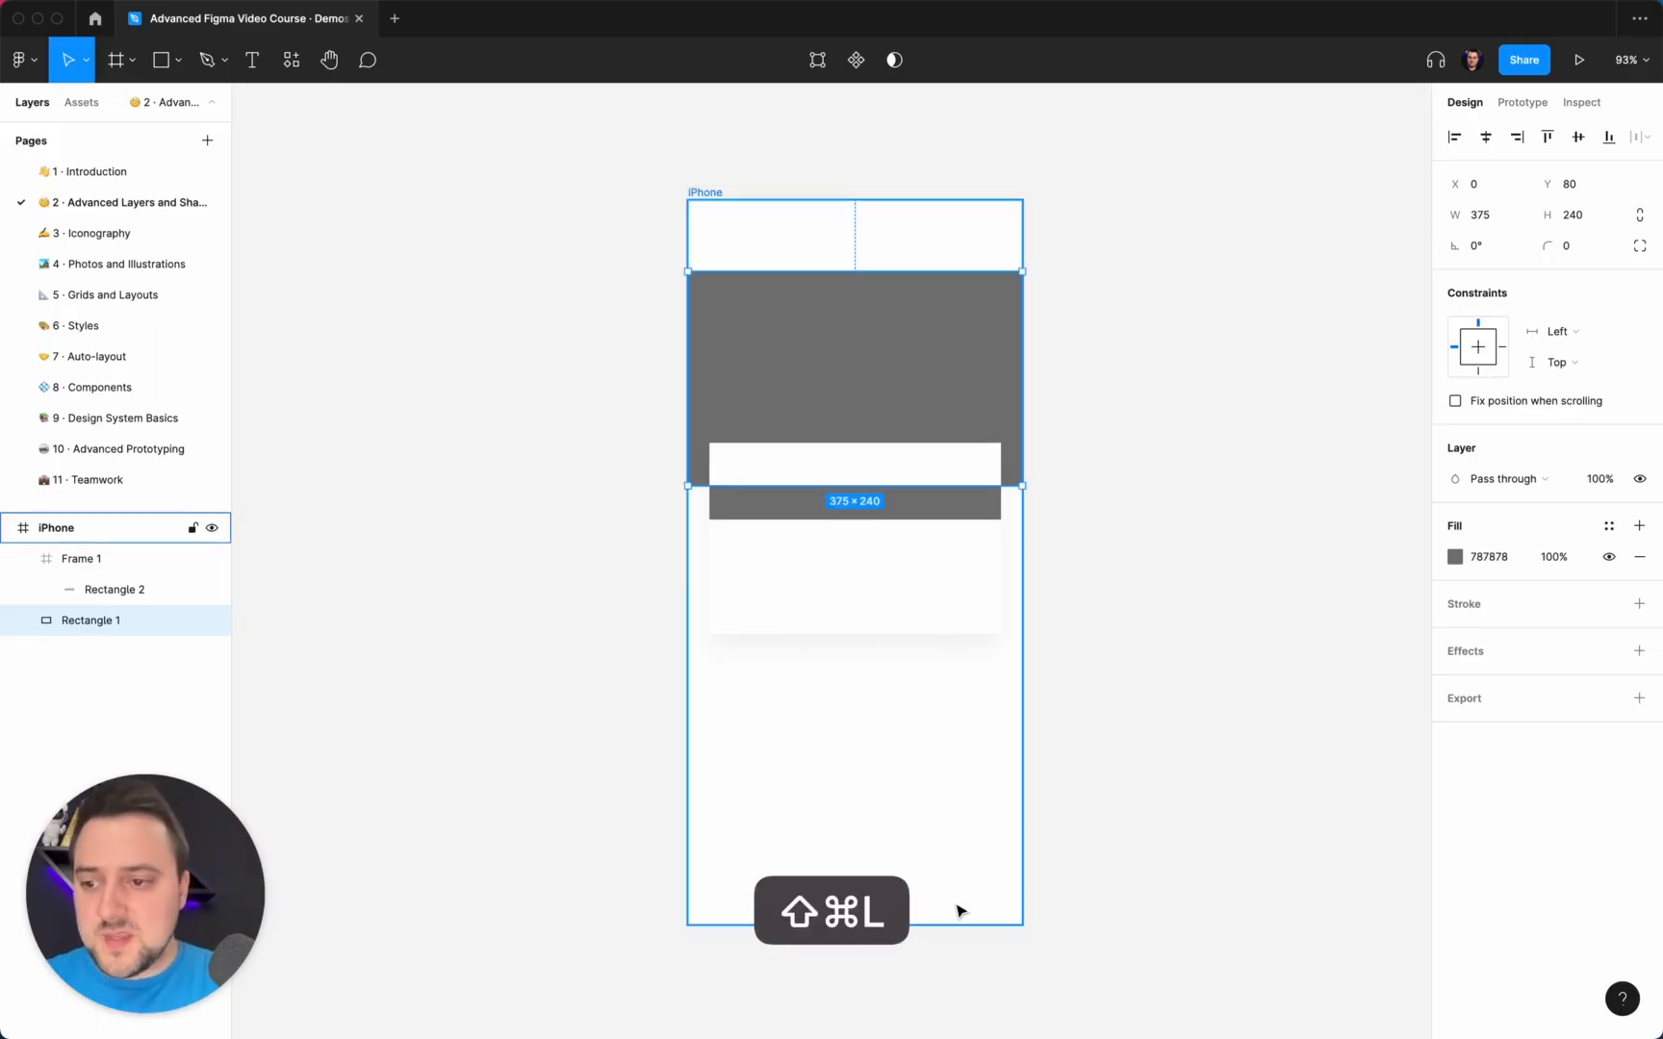
key("shift+super+l")
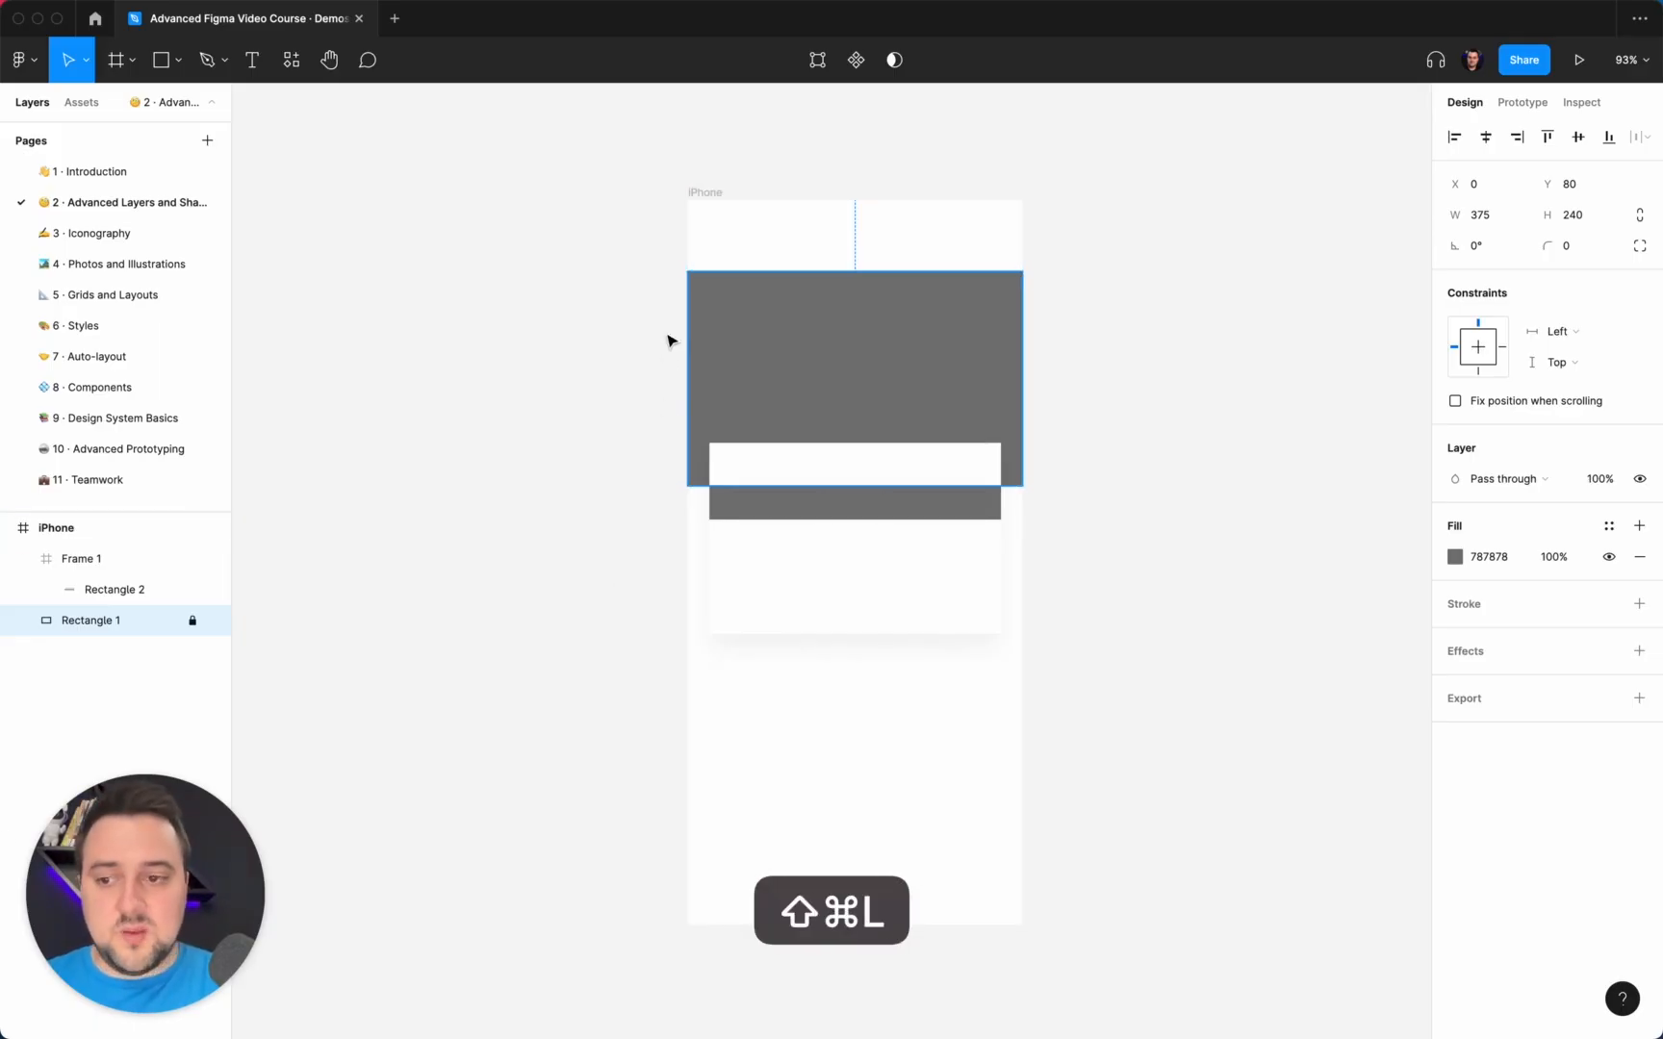
Test marquee selections across the iPhone frame with Rectangle 1 locked, and unlock Rectangle 1.
left_click_drag(1197, 768, 544, 229)
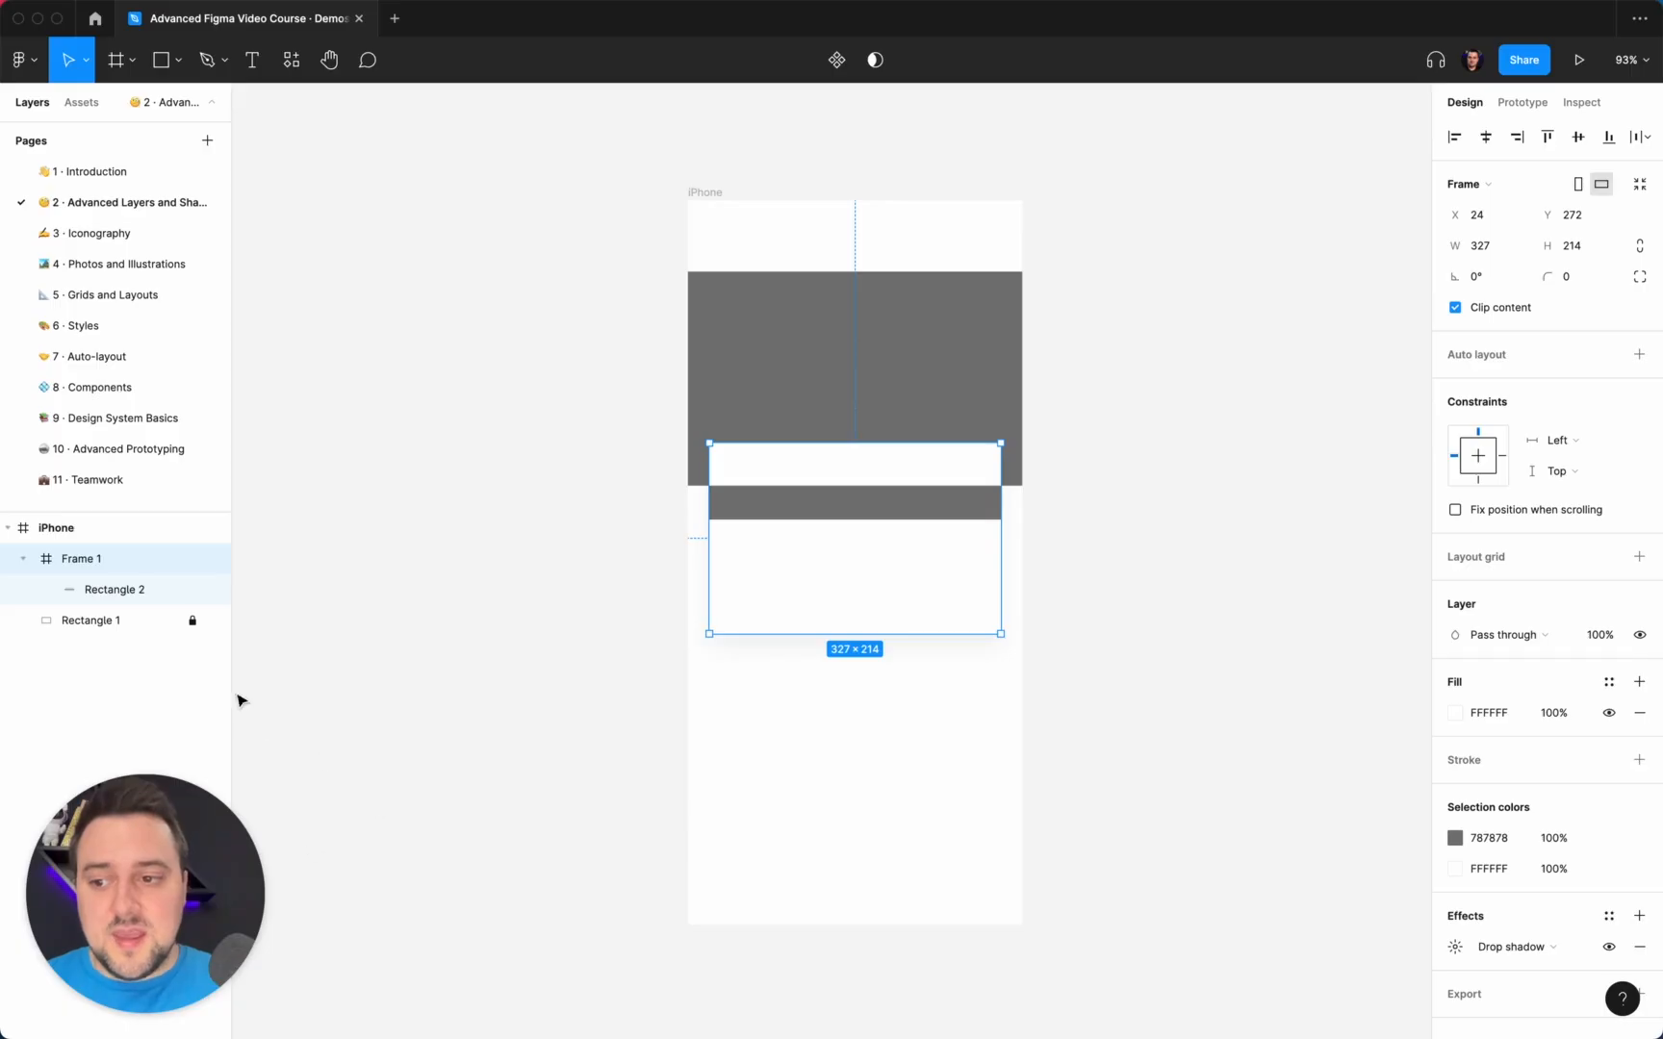
left_click(620, 510)
left_click_drag(1035, 294, 574, 325)
left_click_drag(577, 249, 998, 258)
left_click_drag(830, 229, 834, 404)
left_click_drag(614, 397, 874, 400)
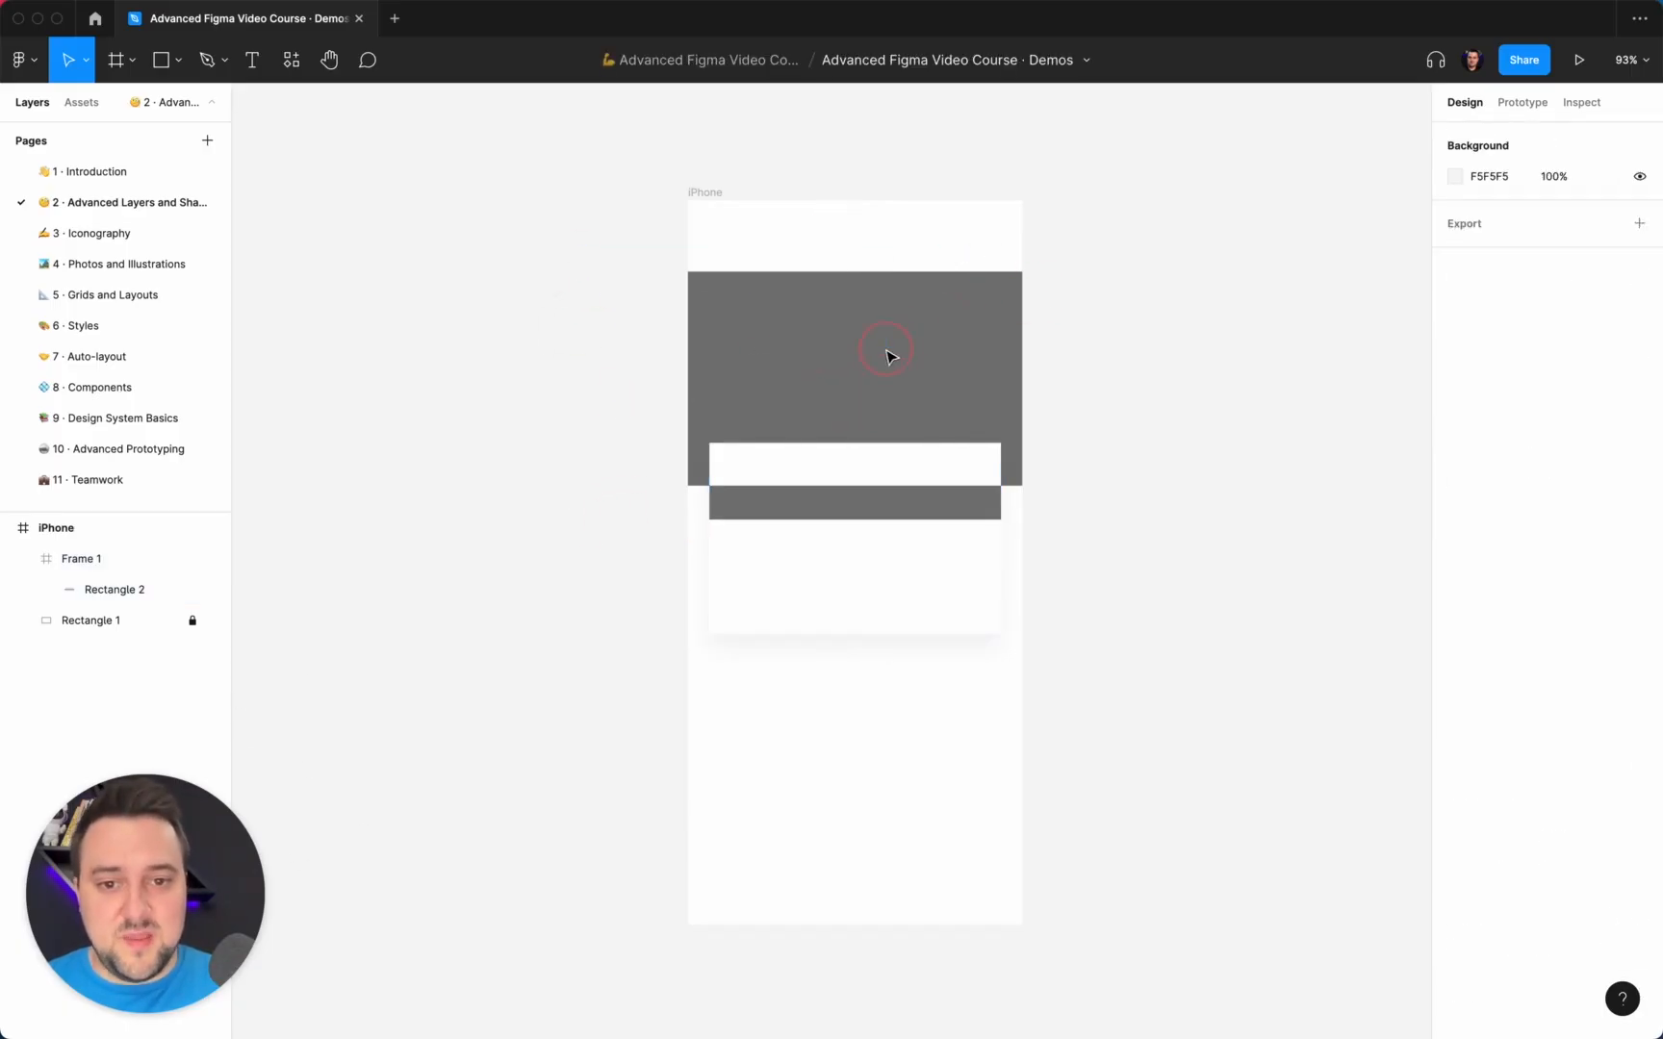
left_click(1147, 345)
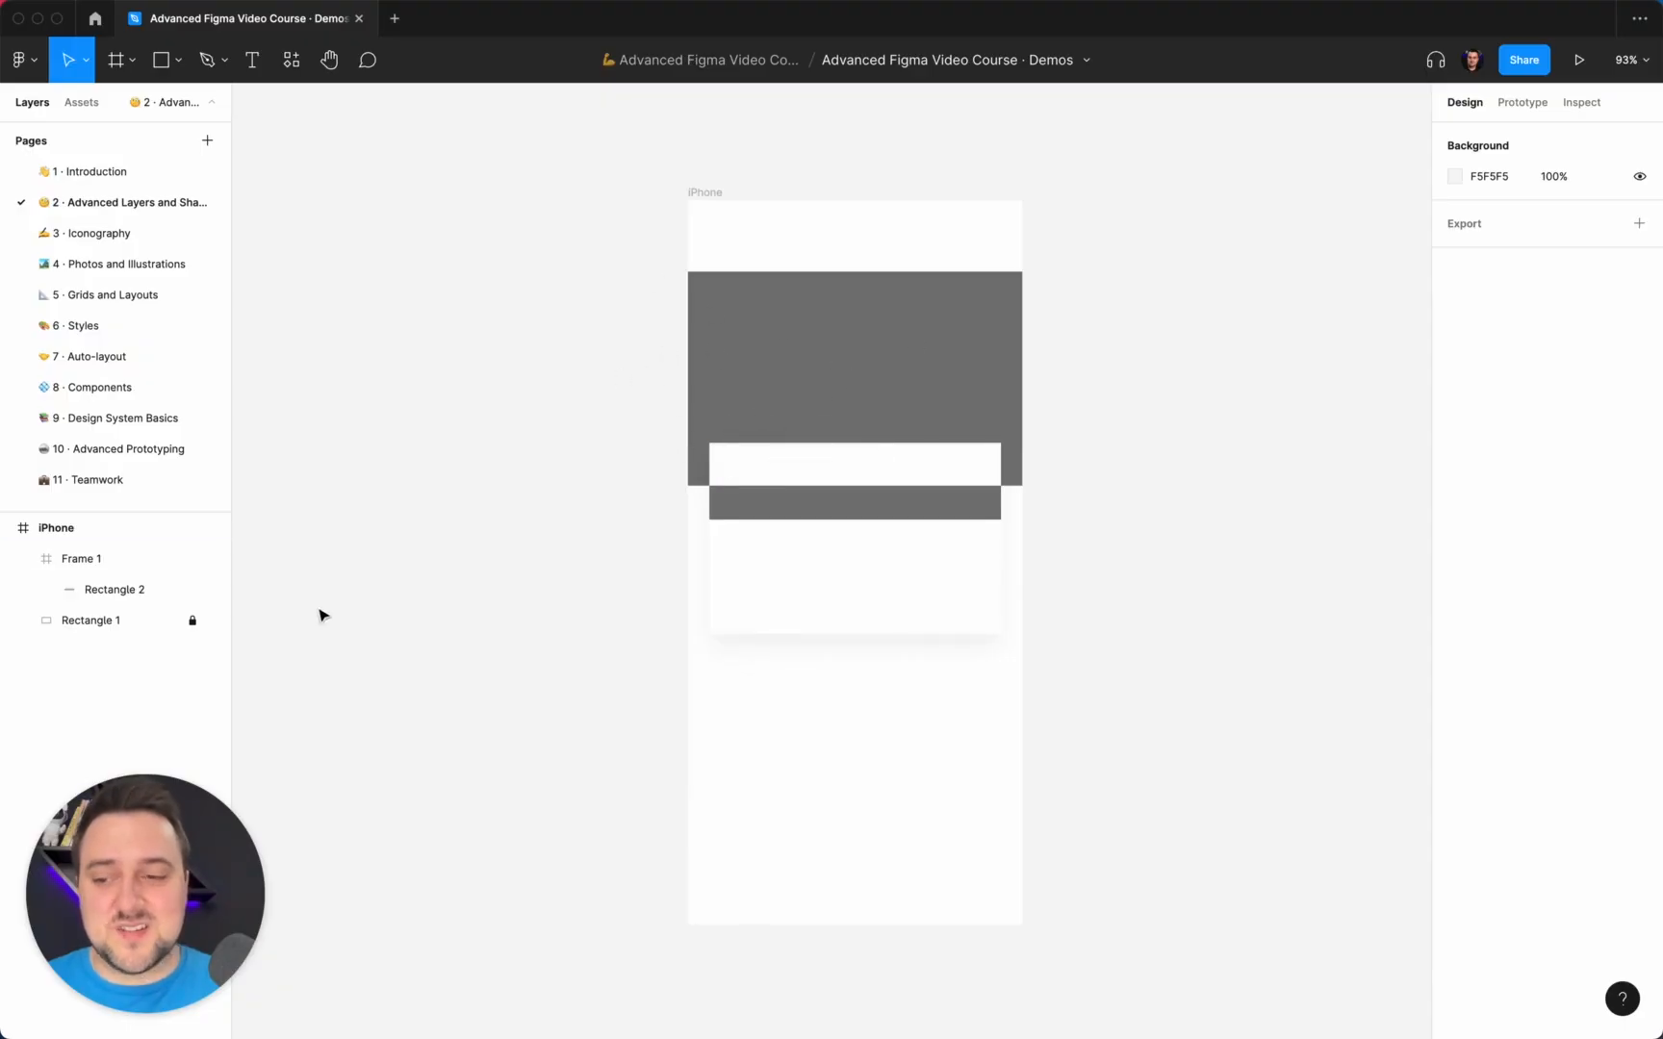
left_click(192, 622)
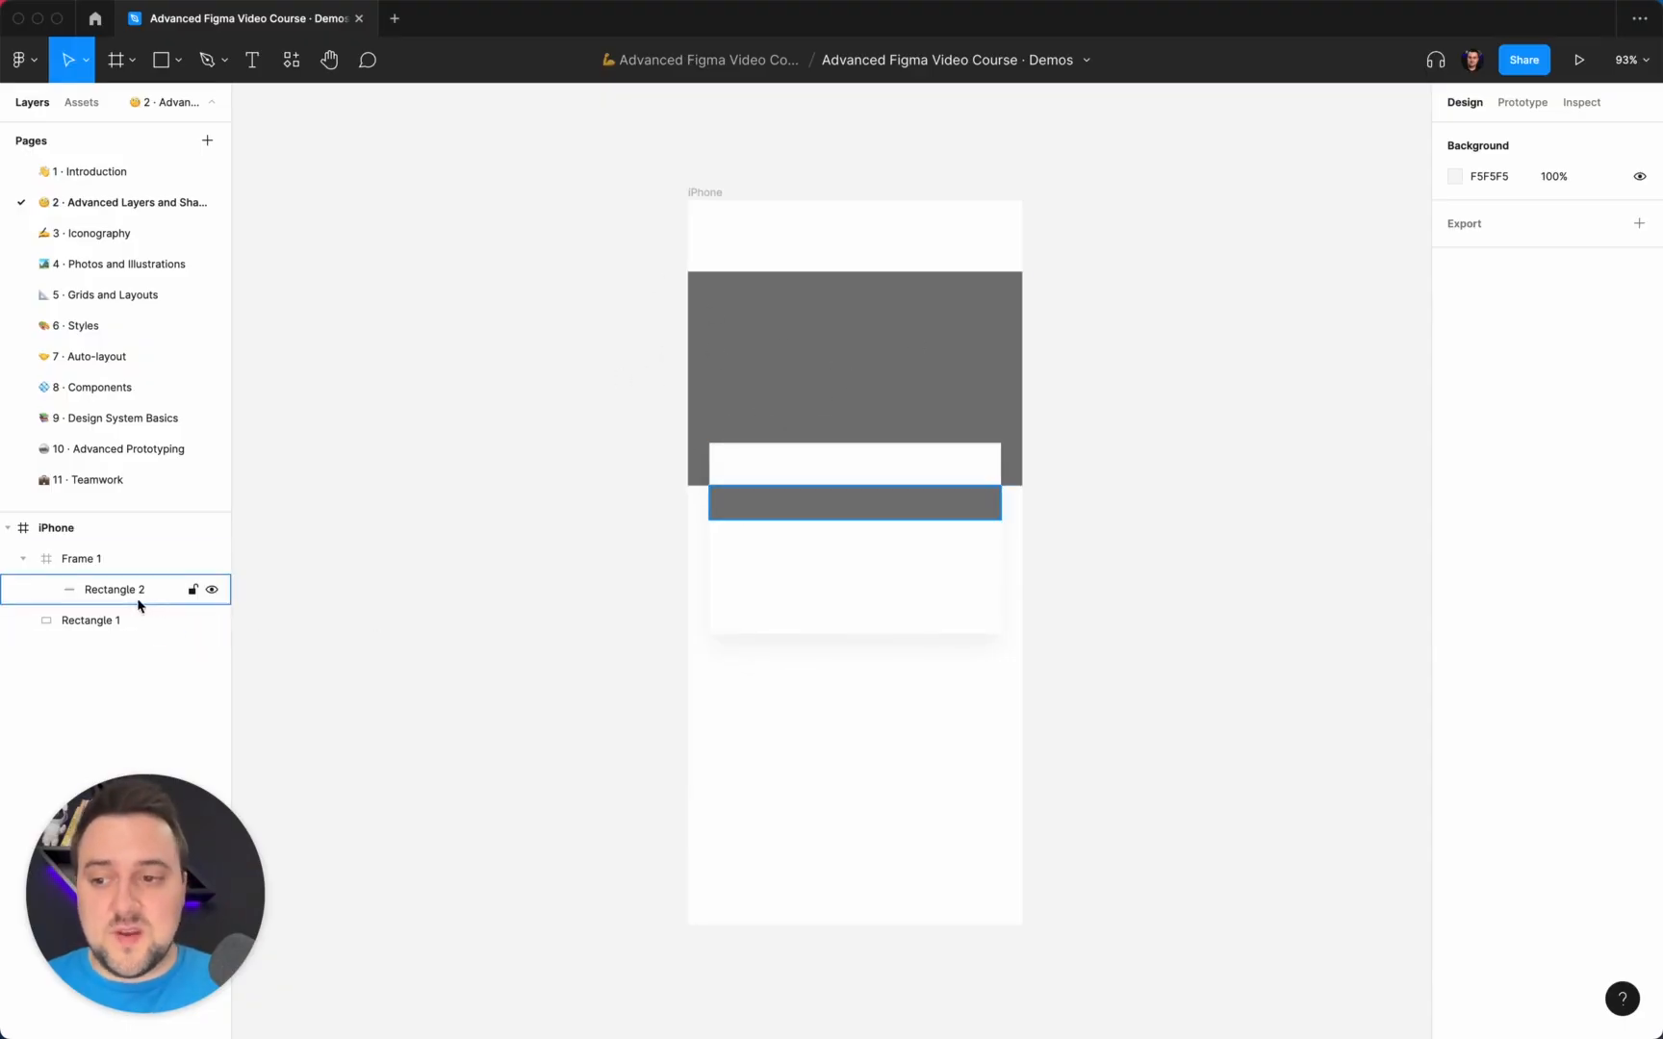
Try moving Frame 1 inside the iPhone frame, and undo the move.
left_click(939, 516)
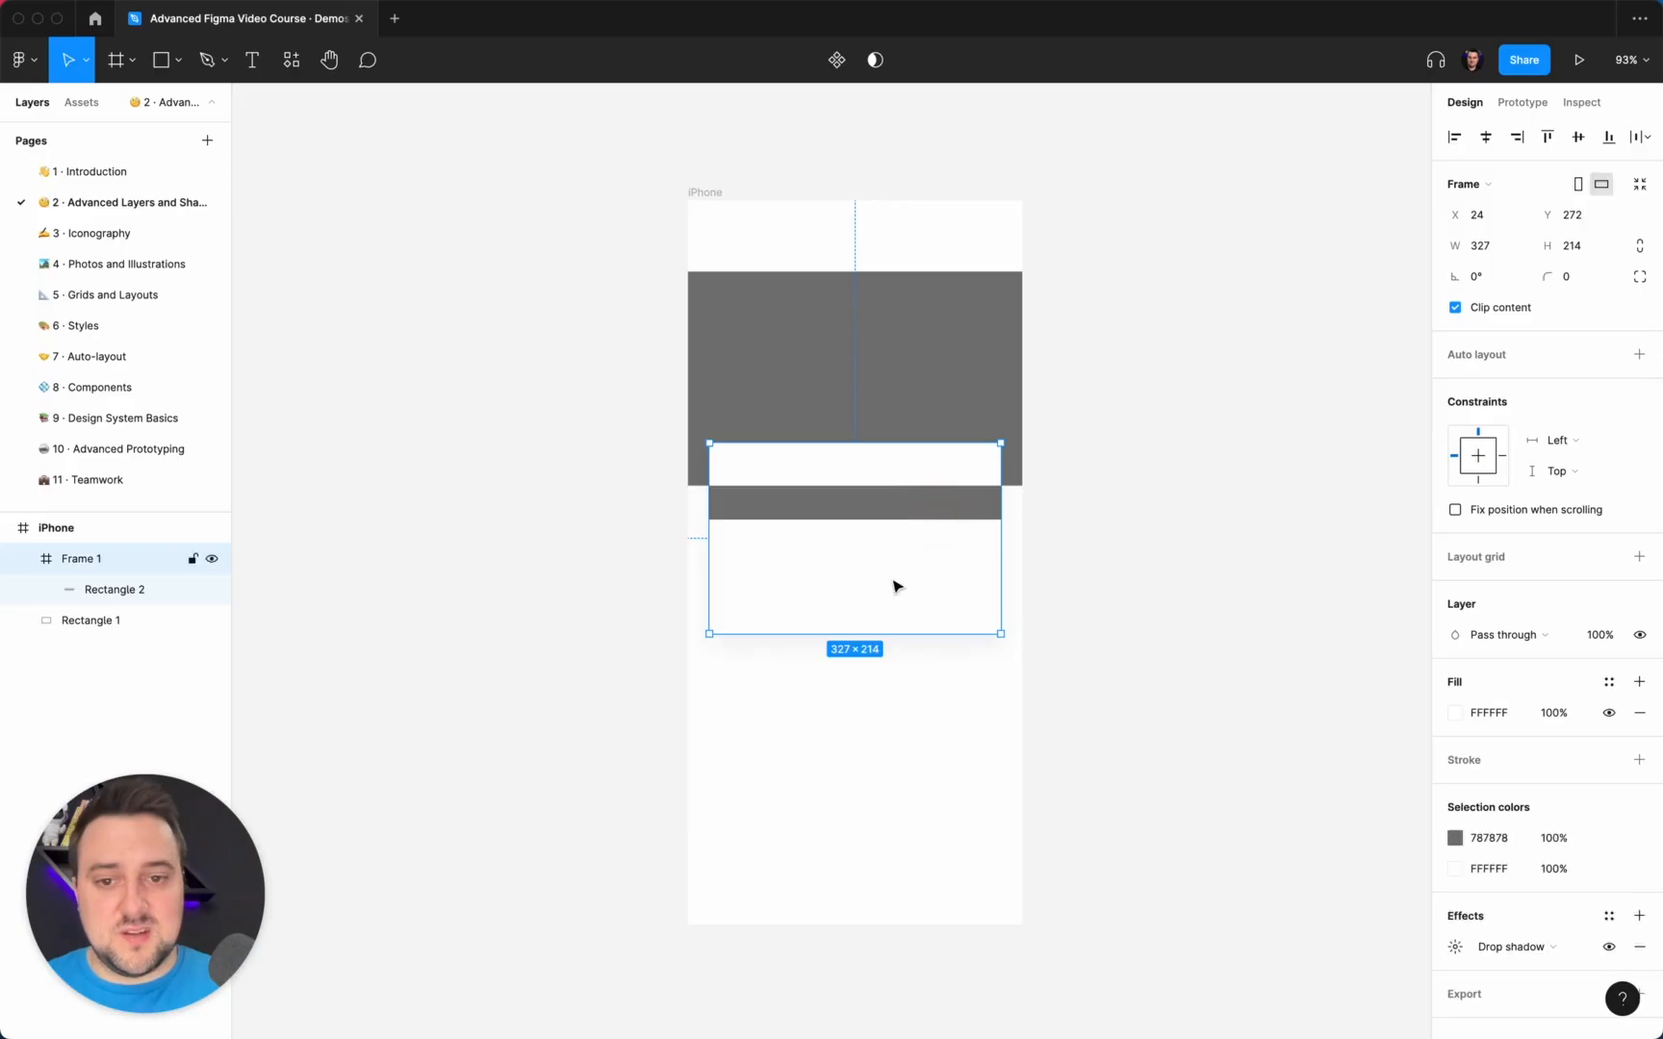
left_click_drag(895, 584, 962, 481)
key("super+z")
key("super+z")
key("super+z")
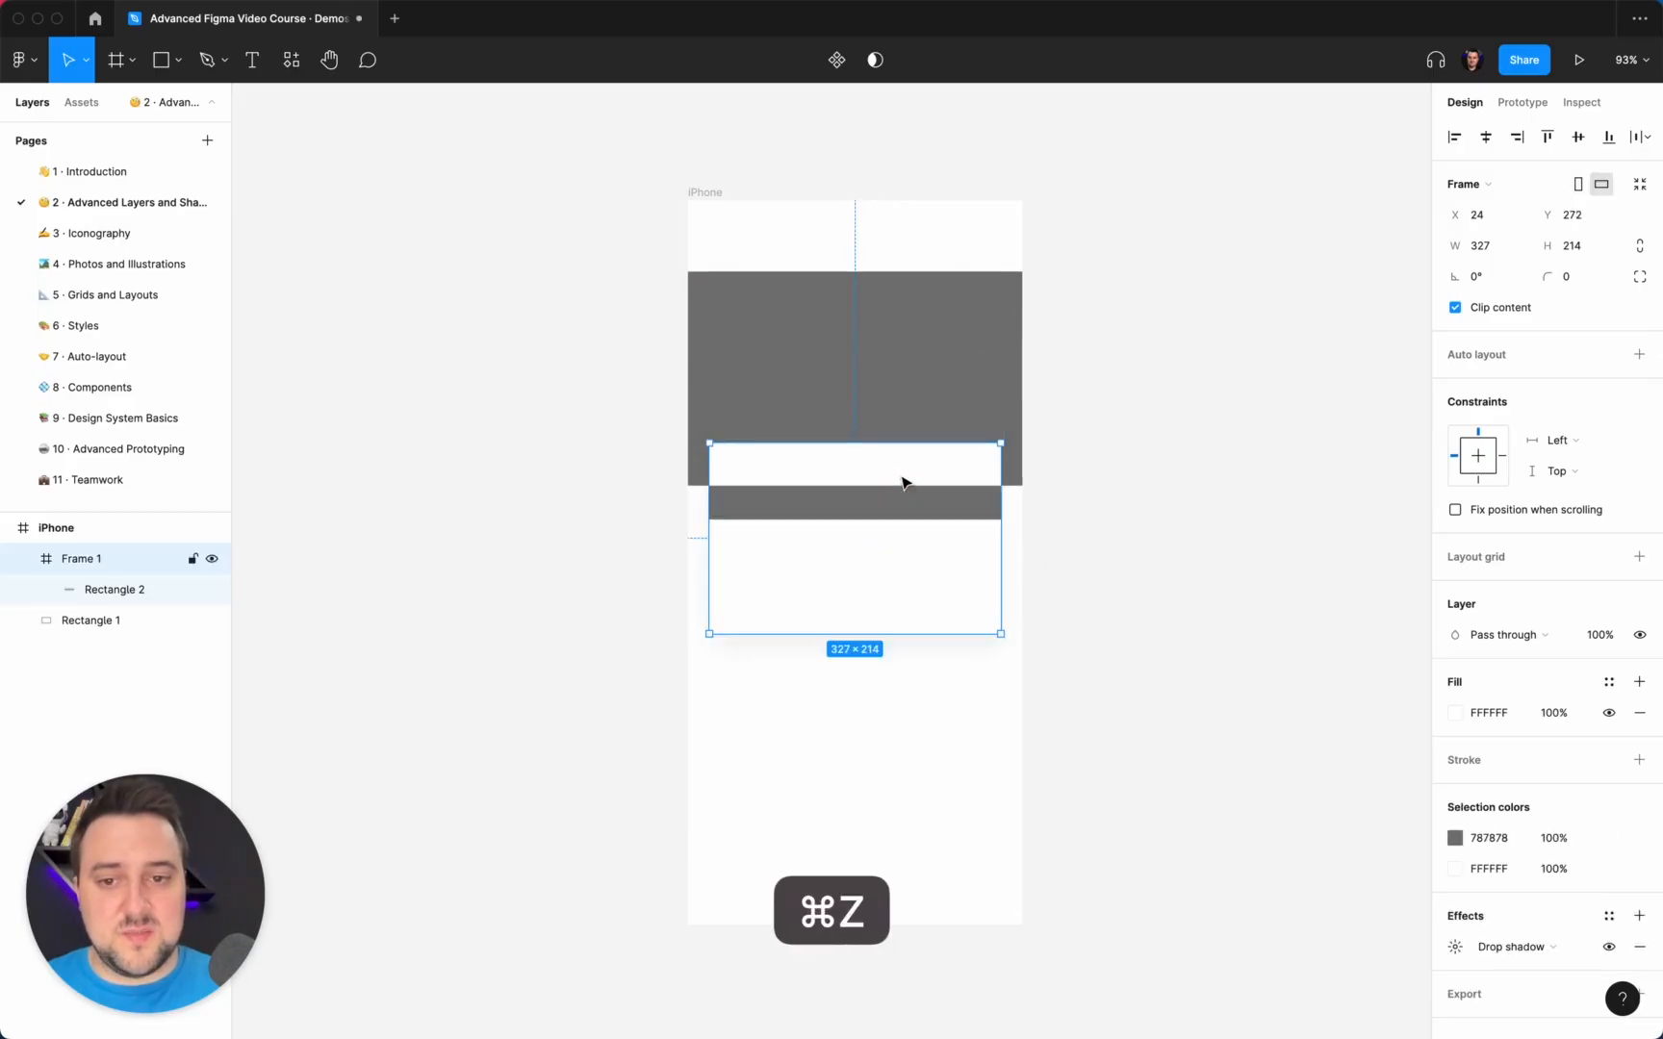
Lock Frame 1 together with its nested Rectangle 2, and clear the selection.
left_click(156, 560)
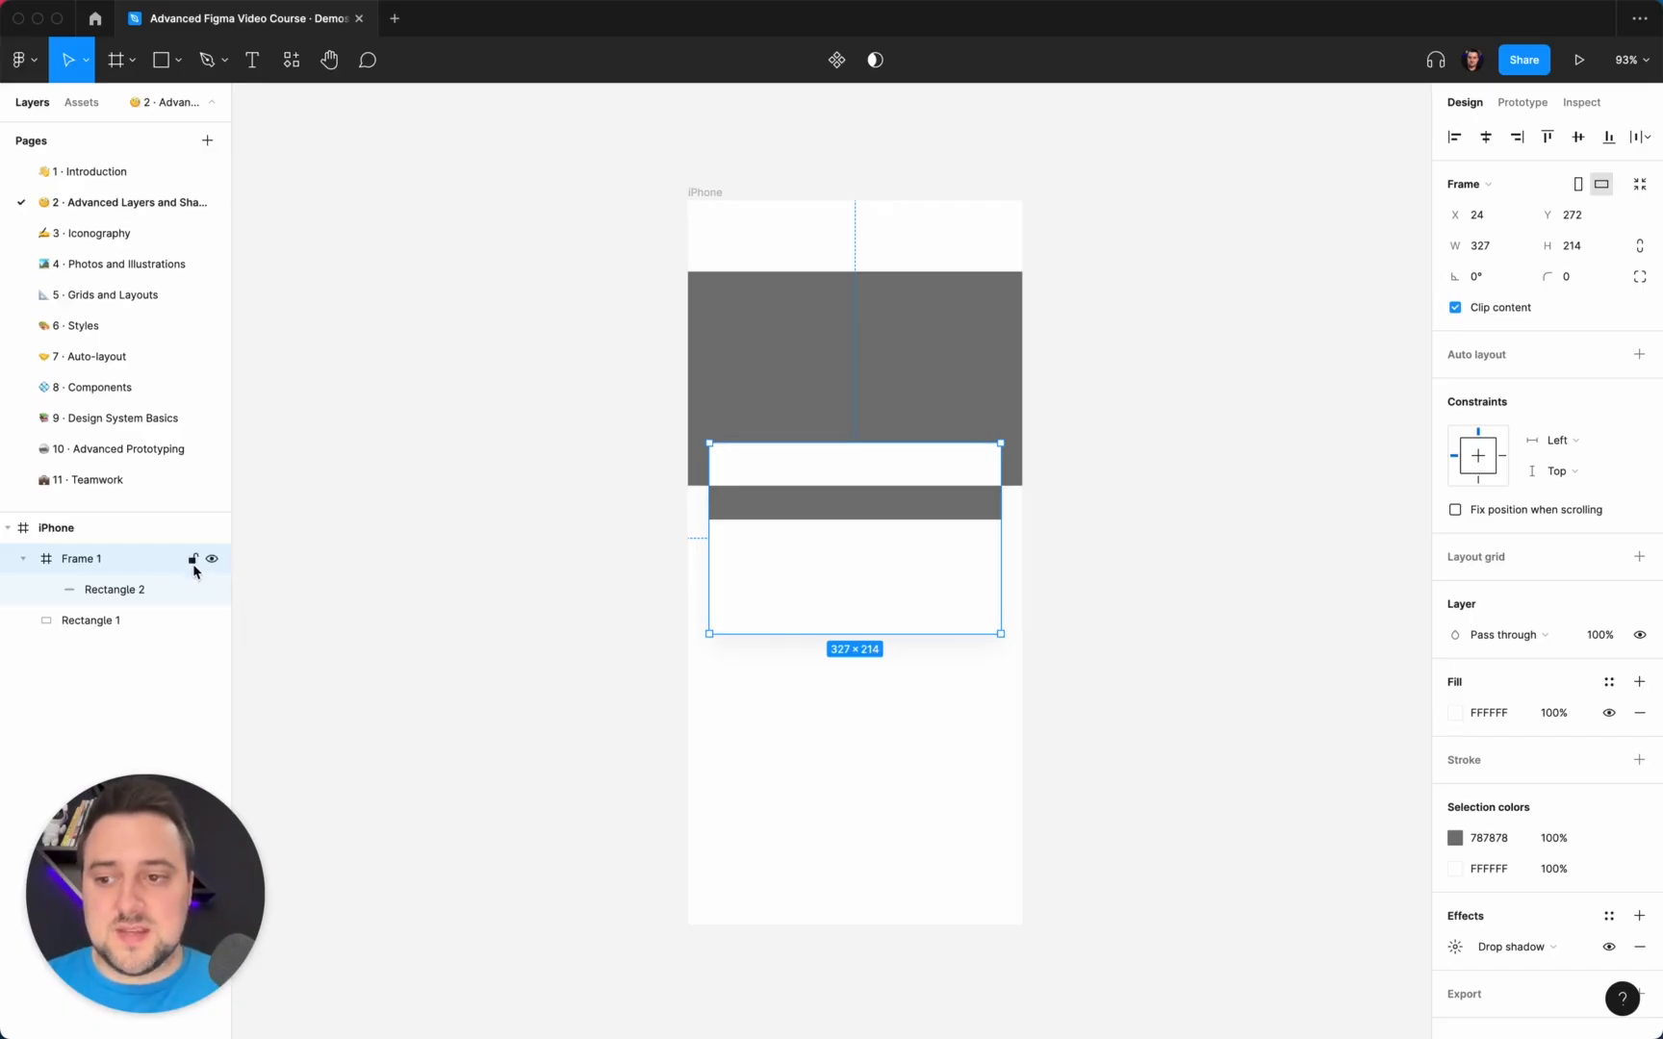
left_click(193, 561)
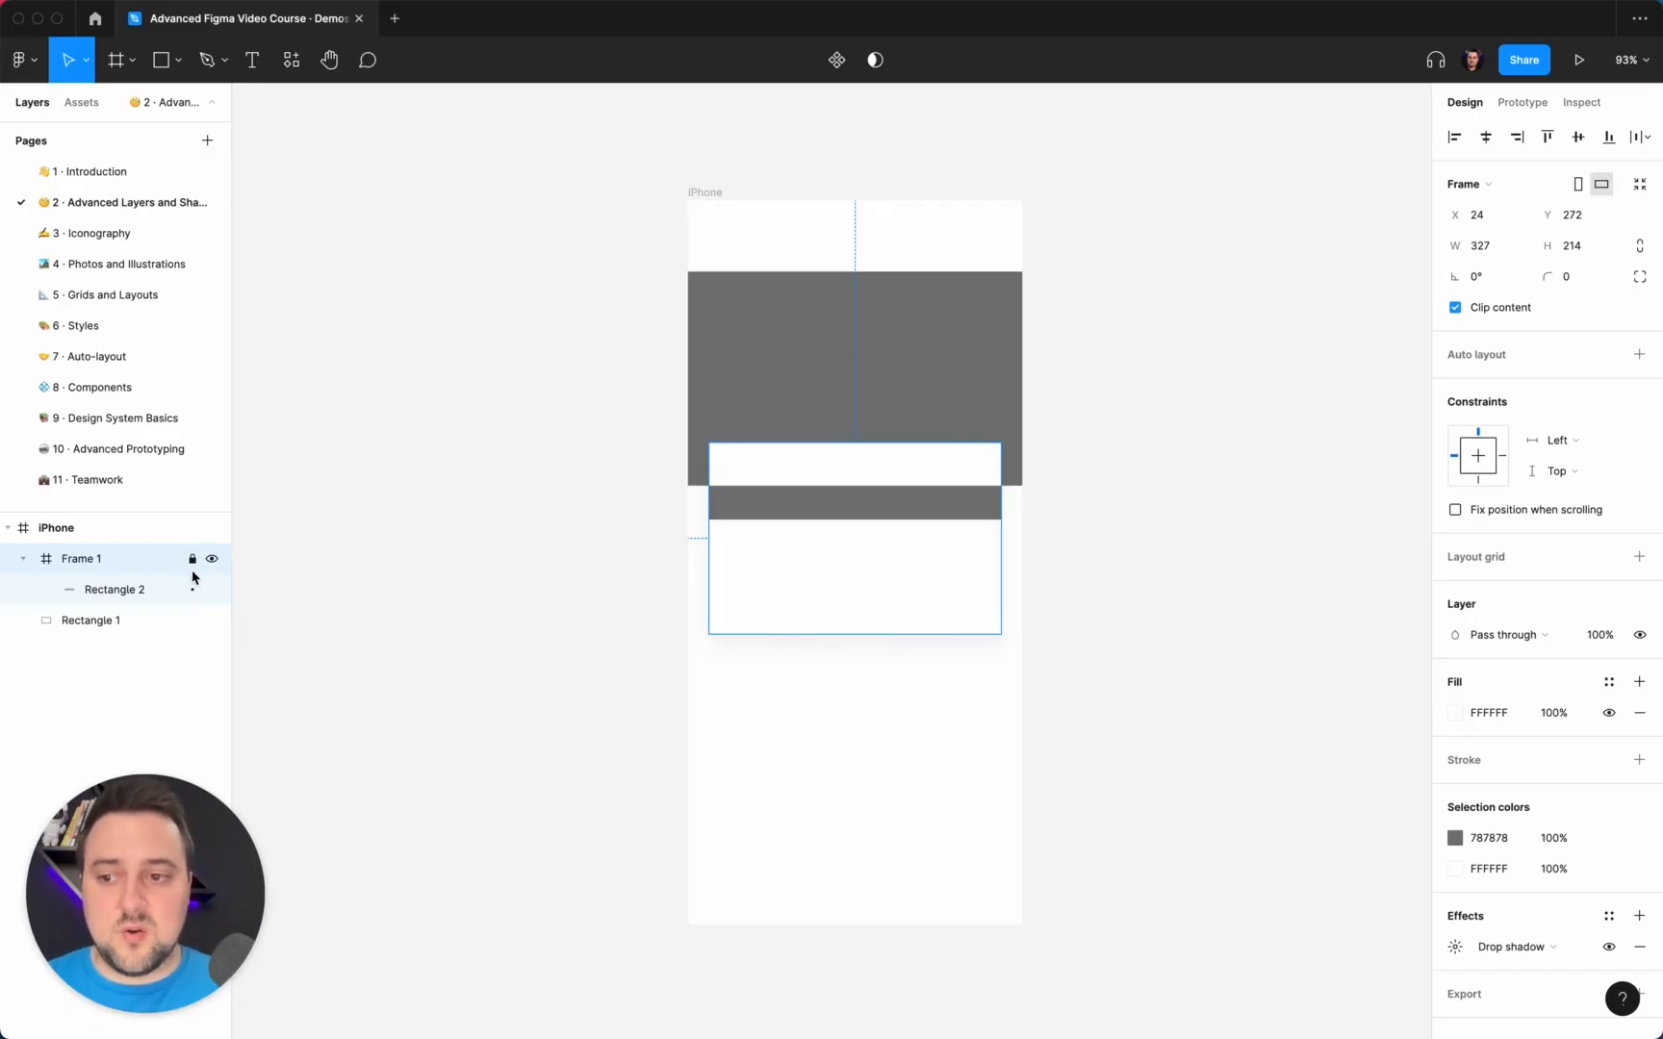
left_click(1075, 602)
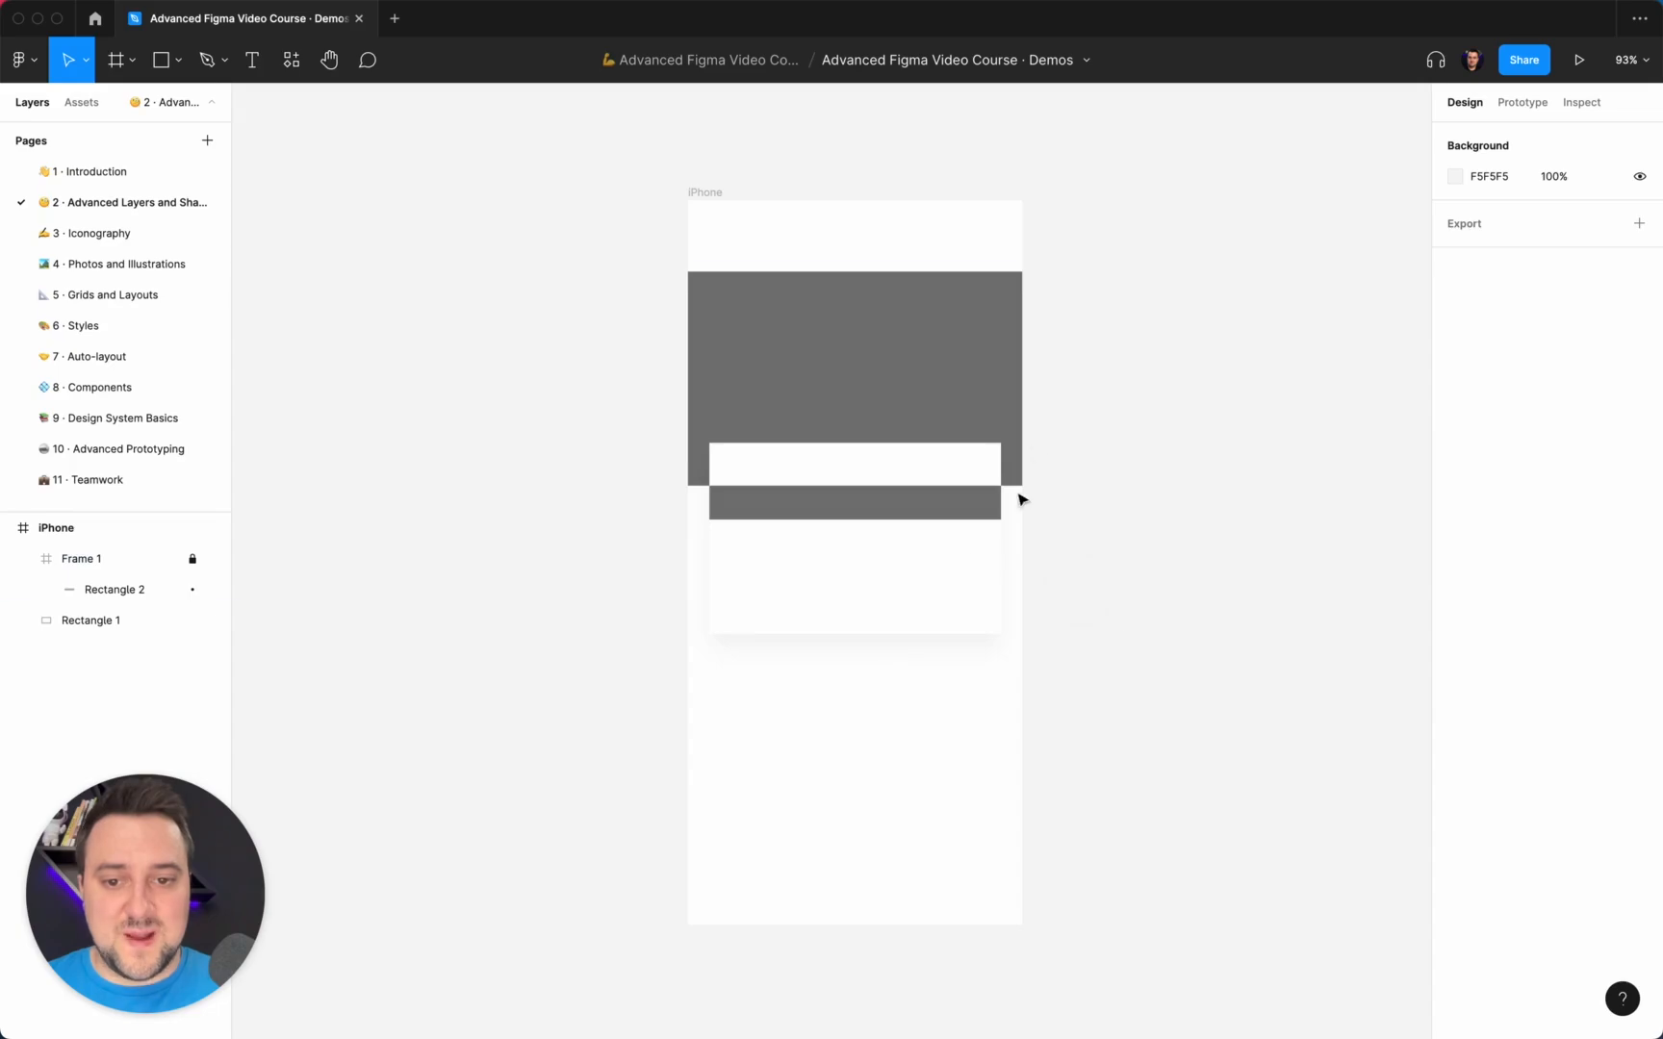
Test marquee selections over the locked Frame 1 and Rectangle 1, and unlock Frame 1.
left_click_drag(1186, 669, 737, 334)
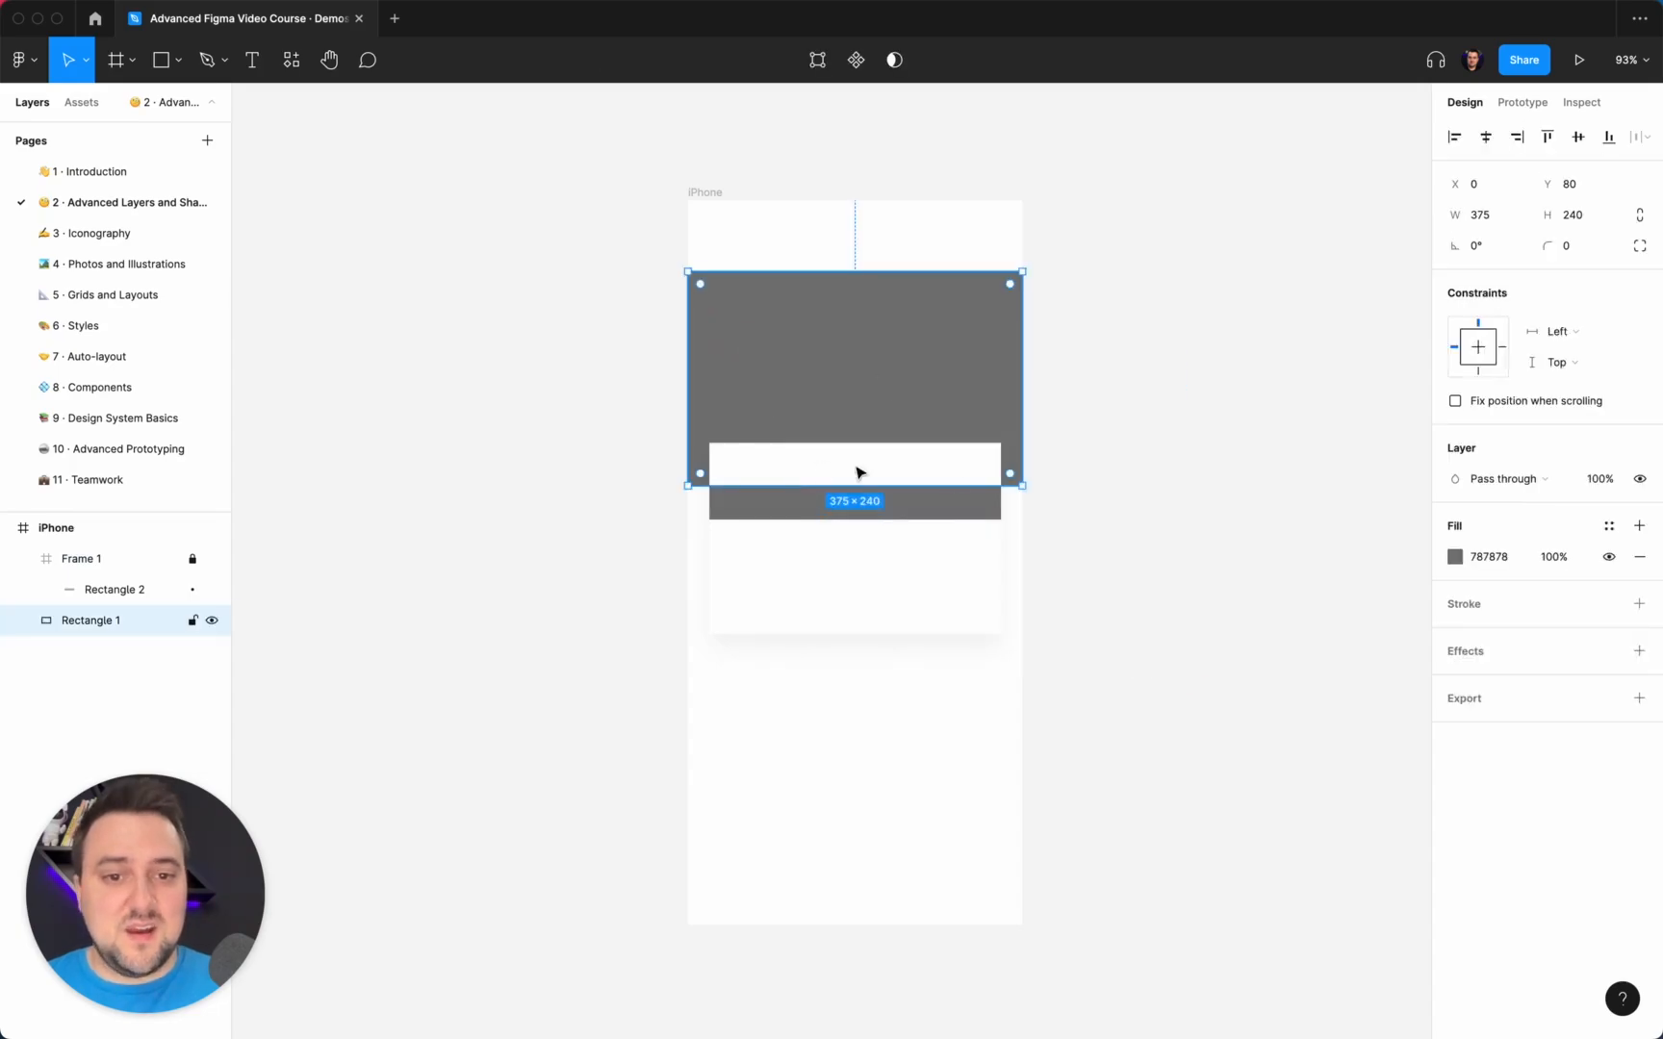
scroll(1002, 523, "up", 5)
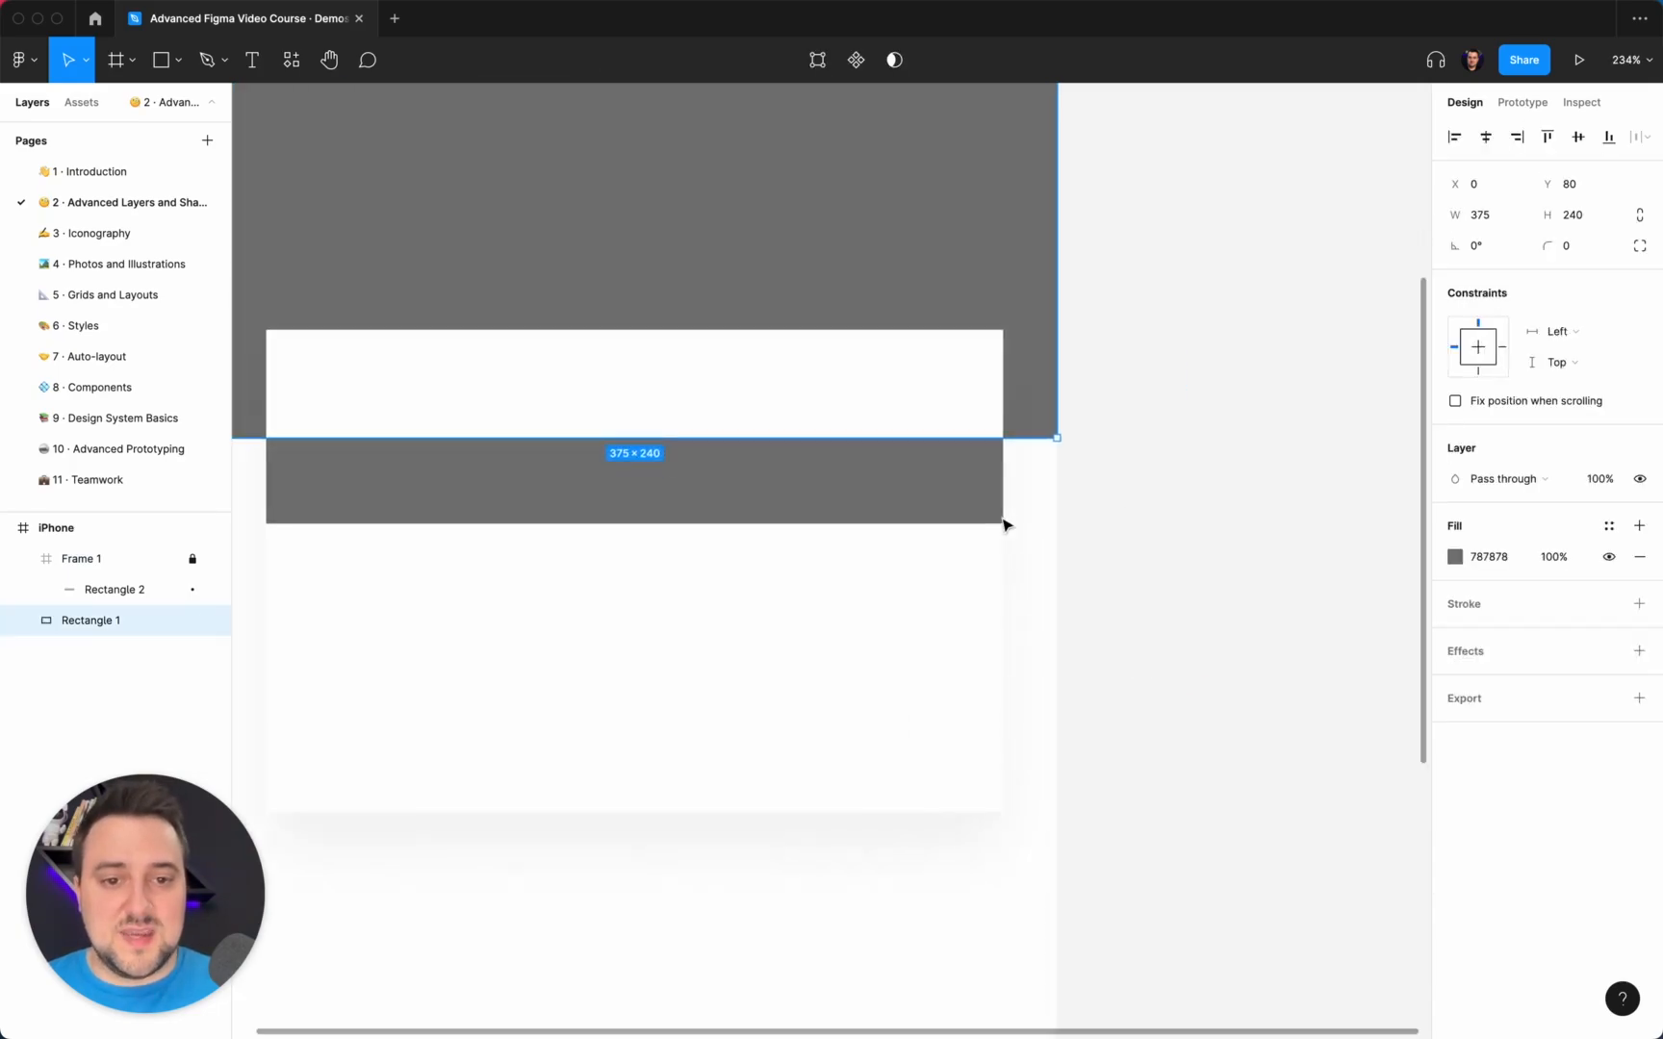
left_click_drag(1155, 525, 948, 465)
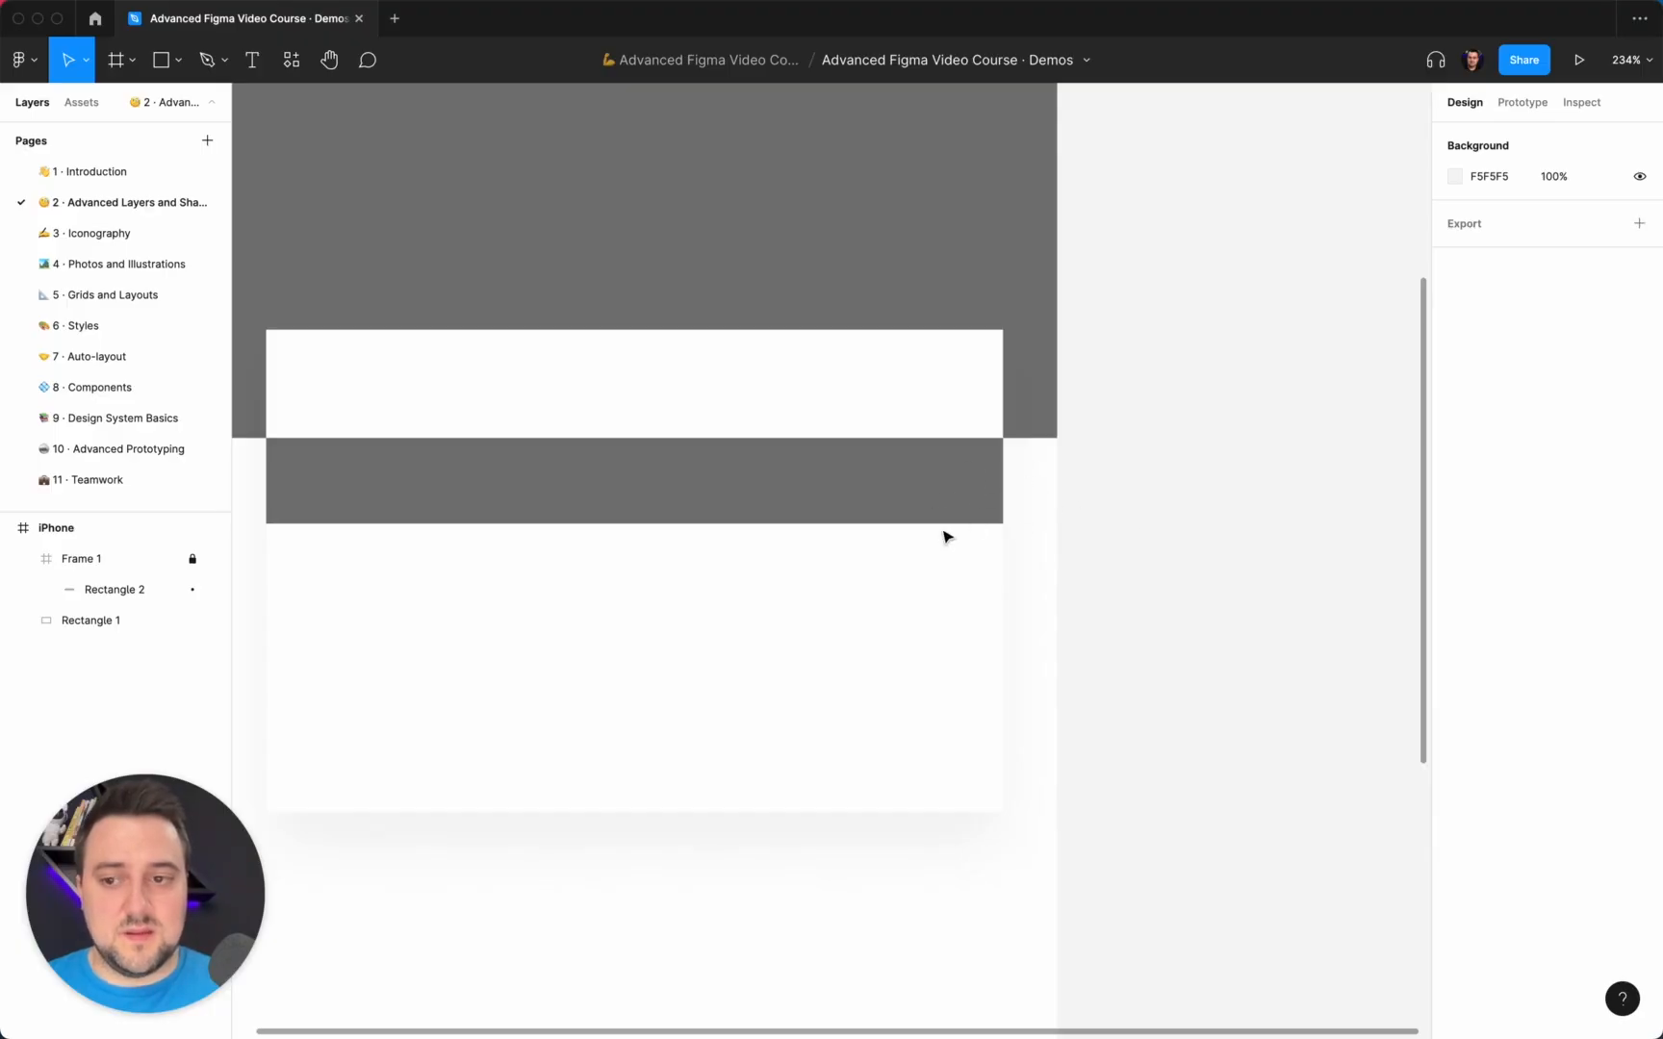
key("shift+1")
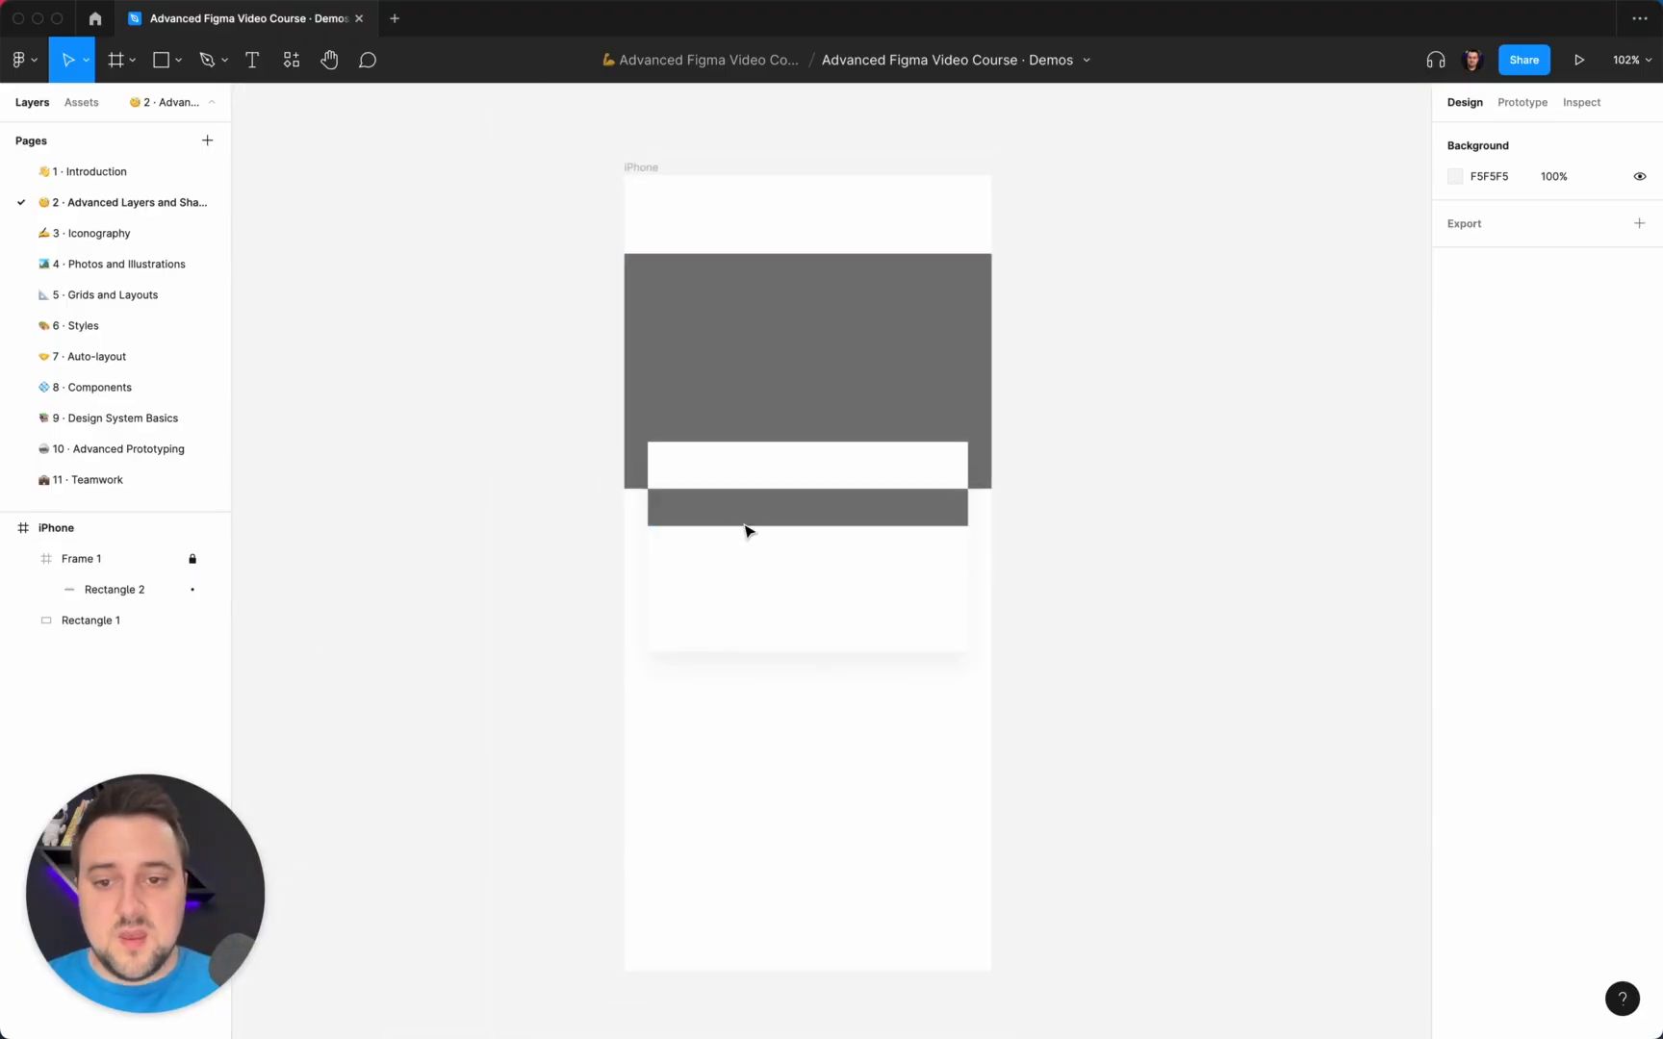
left_click(148, 564)
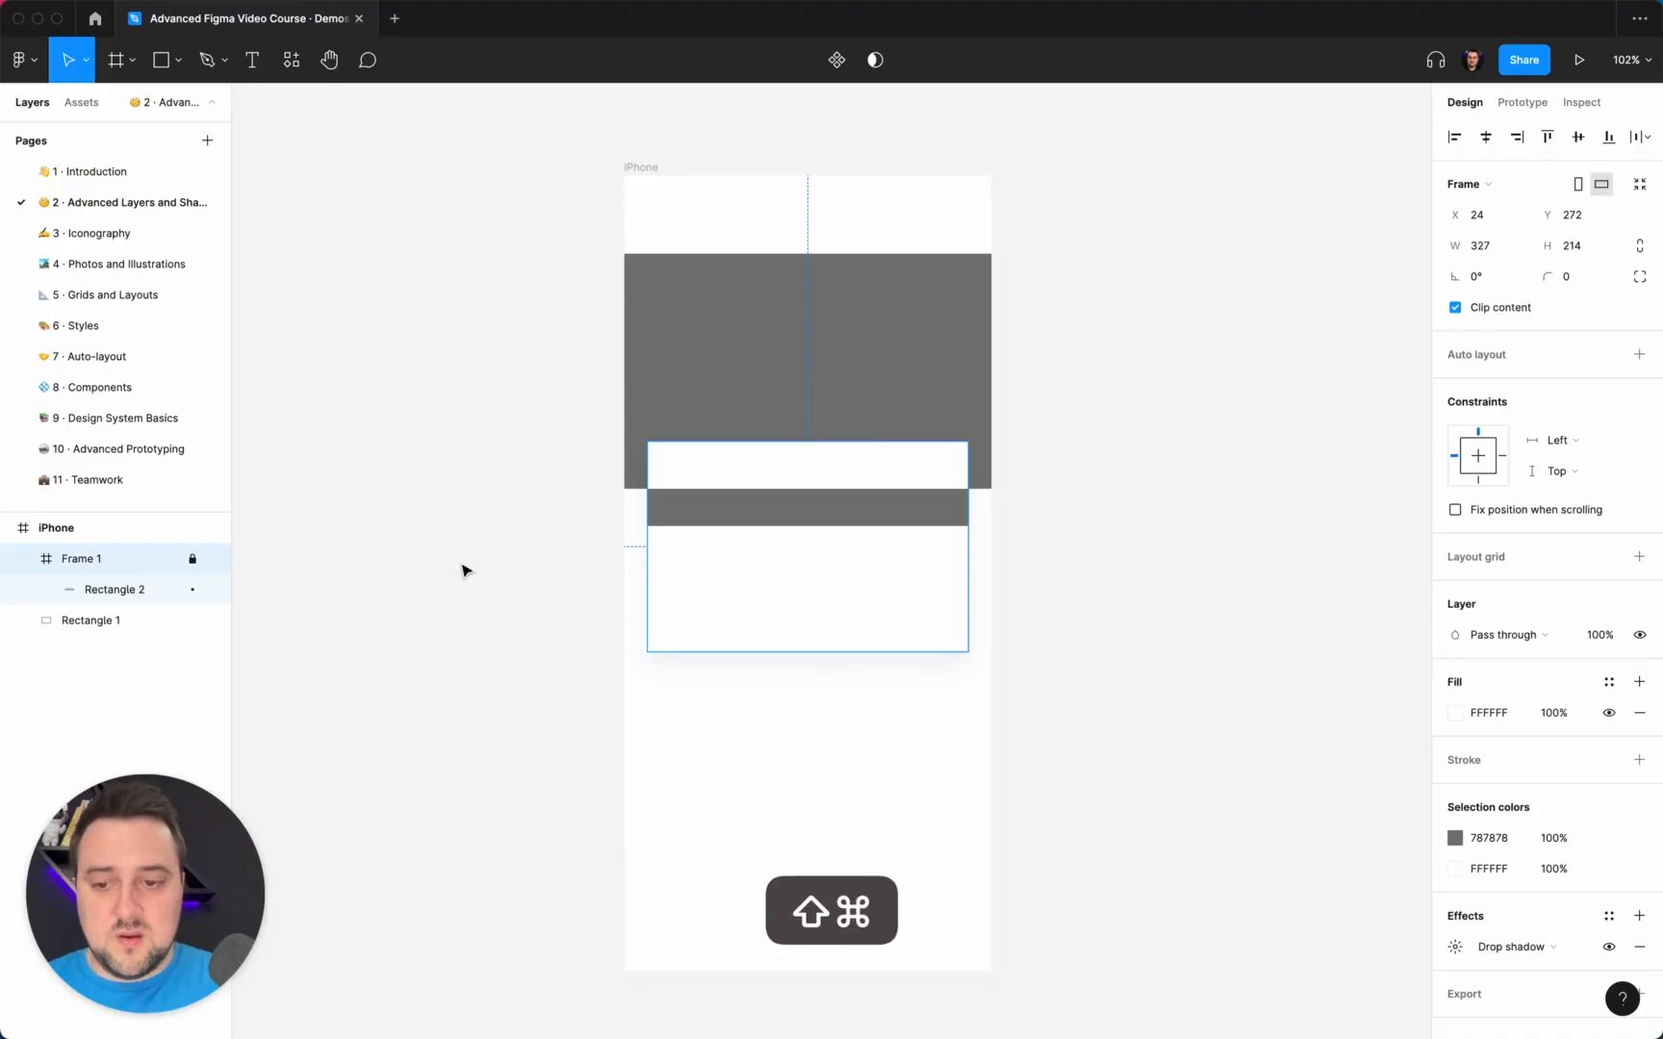
key("shift+super+l")
Lock only Rectangle 2 inside Frame 1, and clear the selection.
left_click(164, 589)
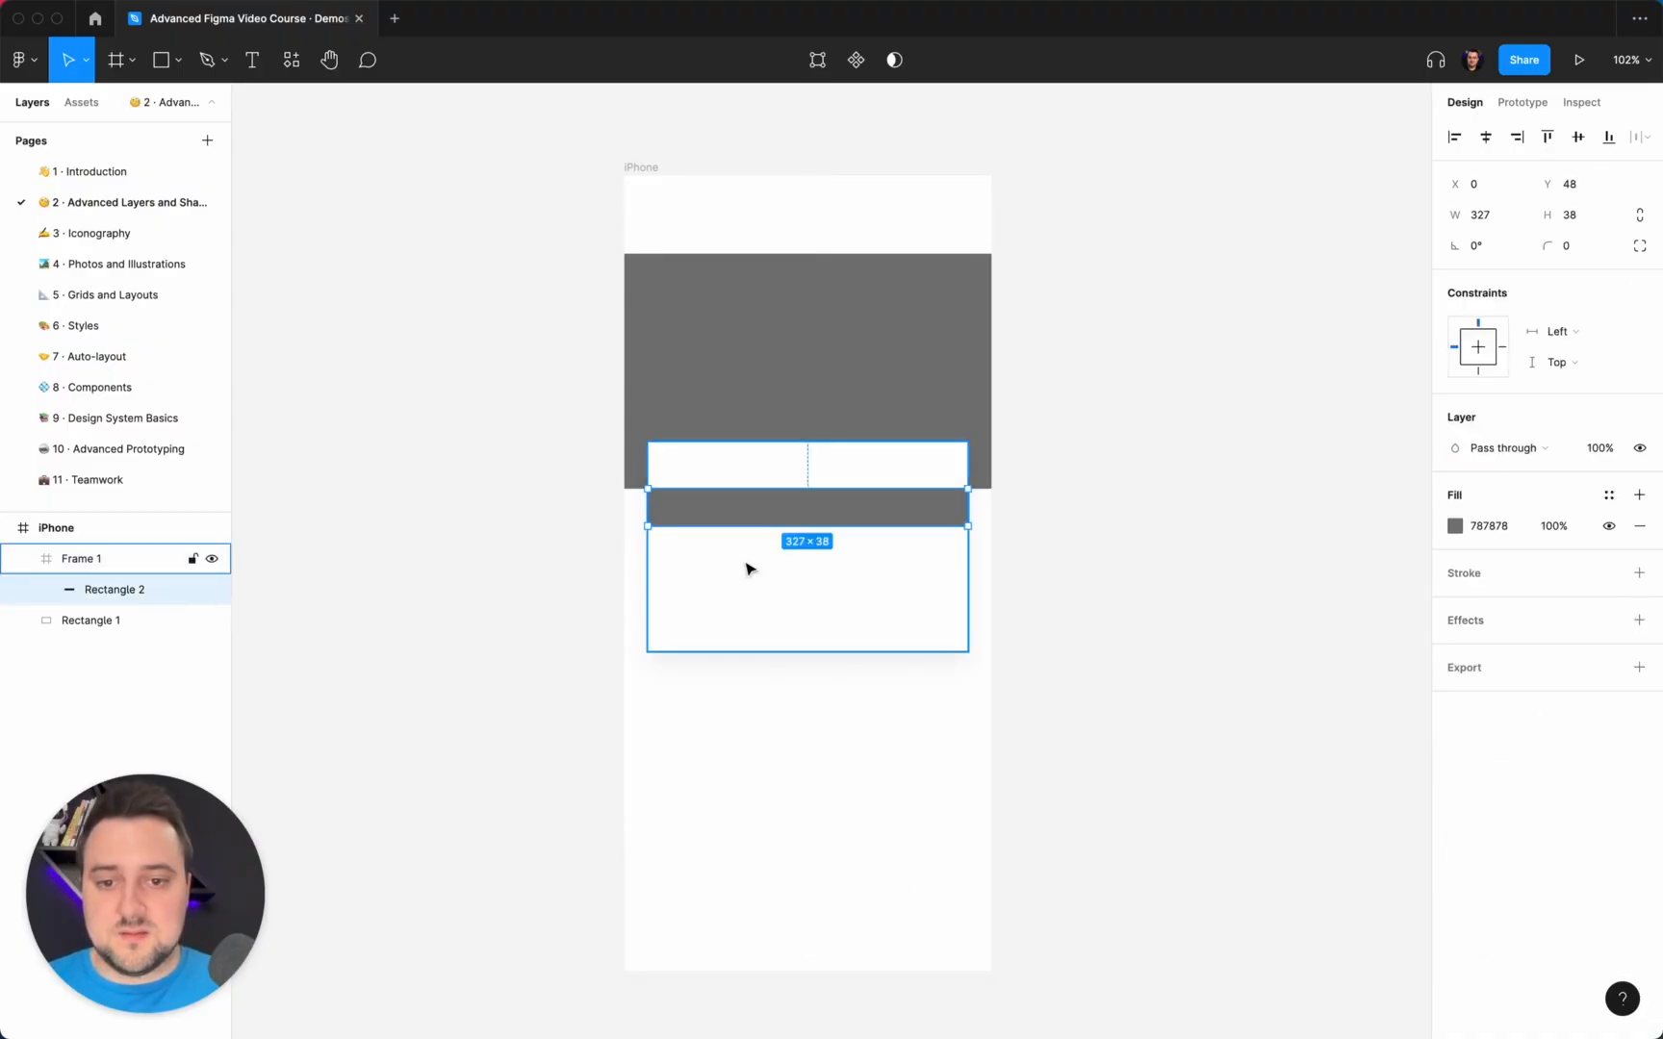
left_click(192, 590)
left_click(460, 613)
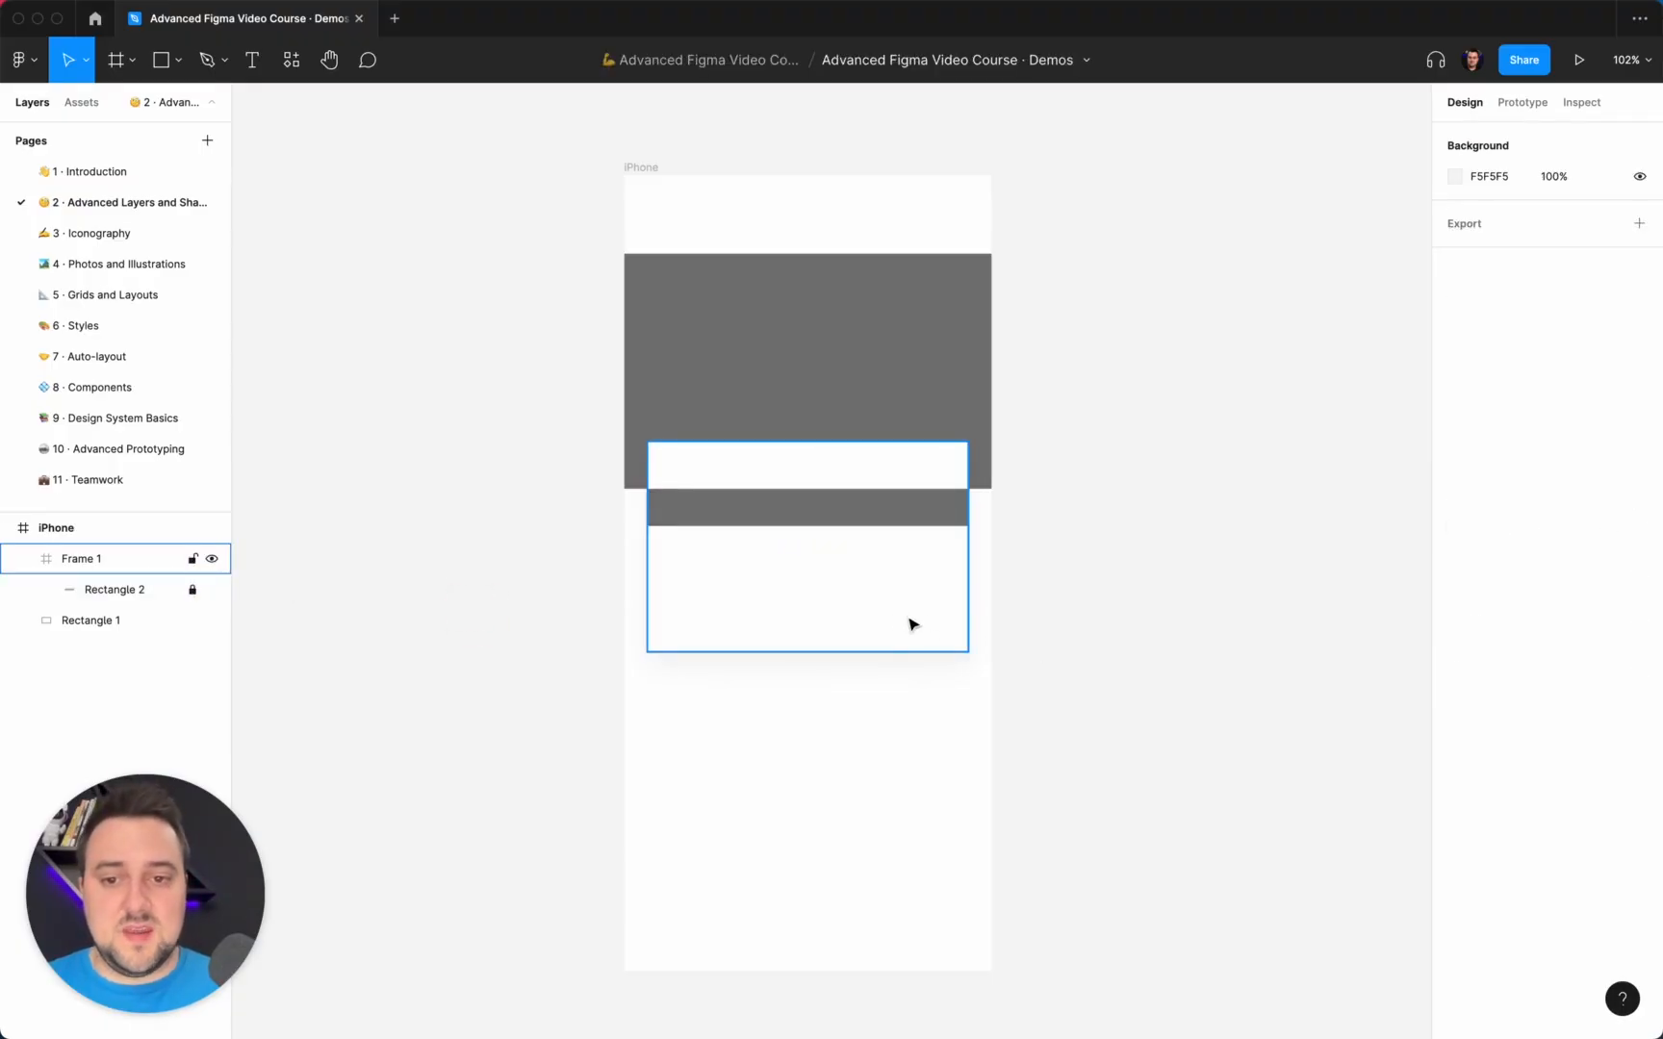
Try moving Frame 1 by its white area and by the locked gray strip, undoing each move.
left_click_drag(895, 626, 947, 576)
key("super+z")
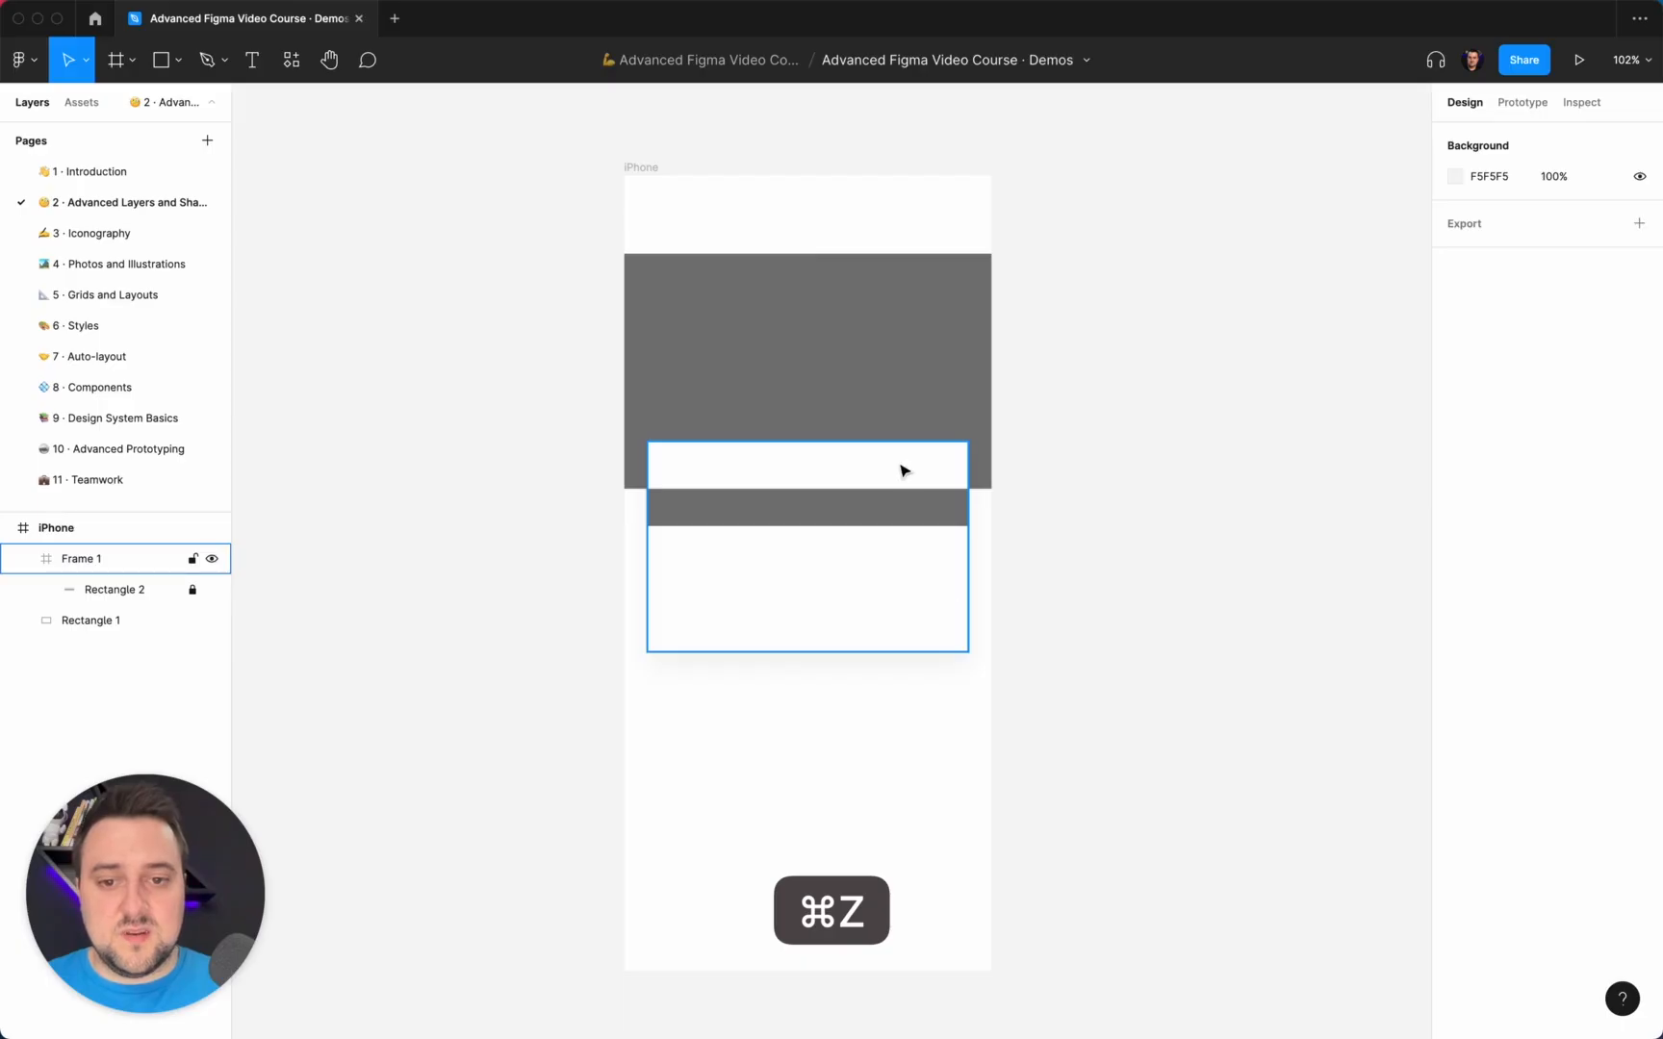
left_click_drag(895, 497, 950, 560)
key("super+z")
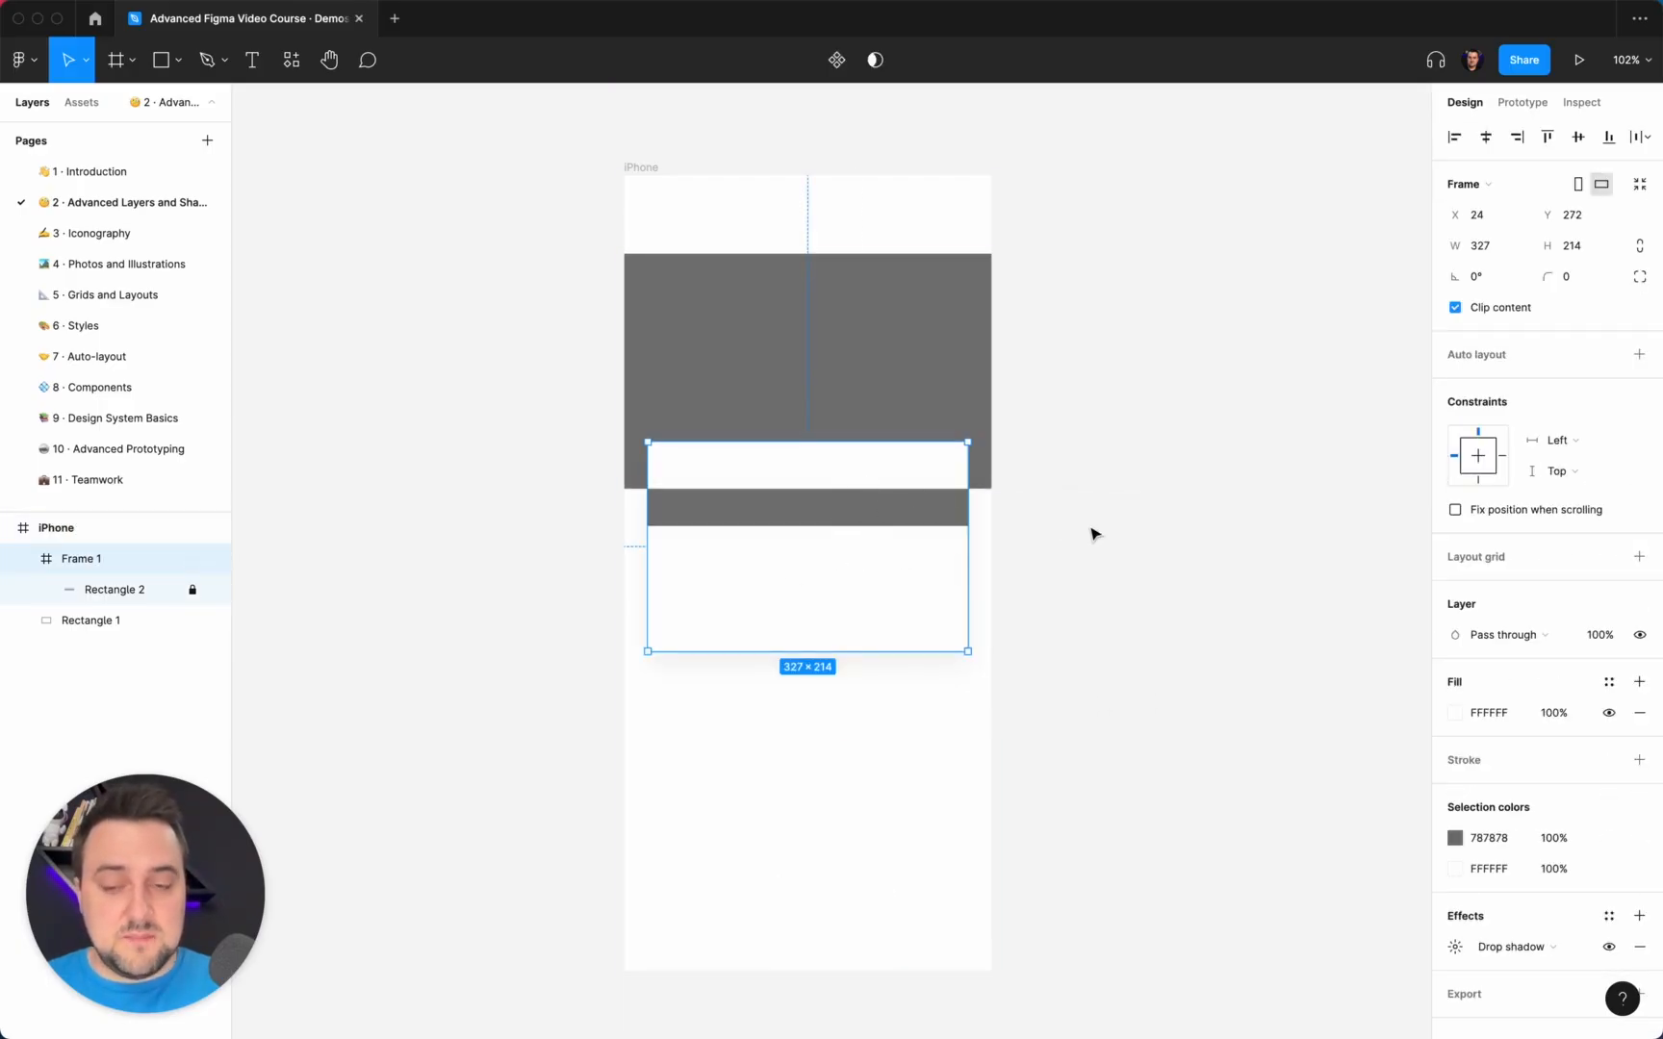
left_click(830, 514)
left_click_drag(900, 512, 895, 512)
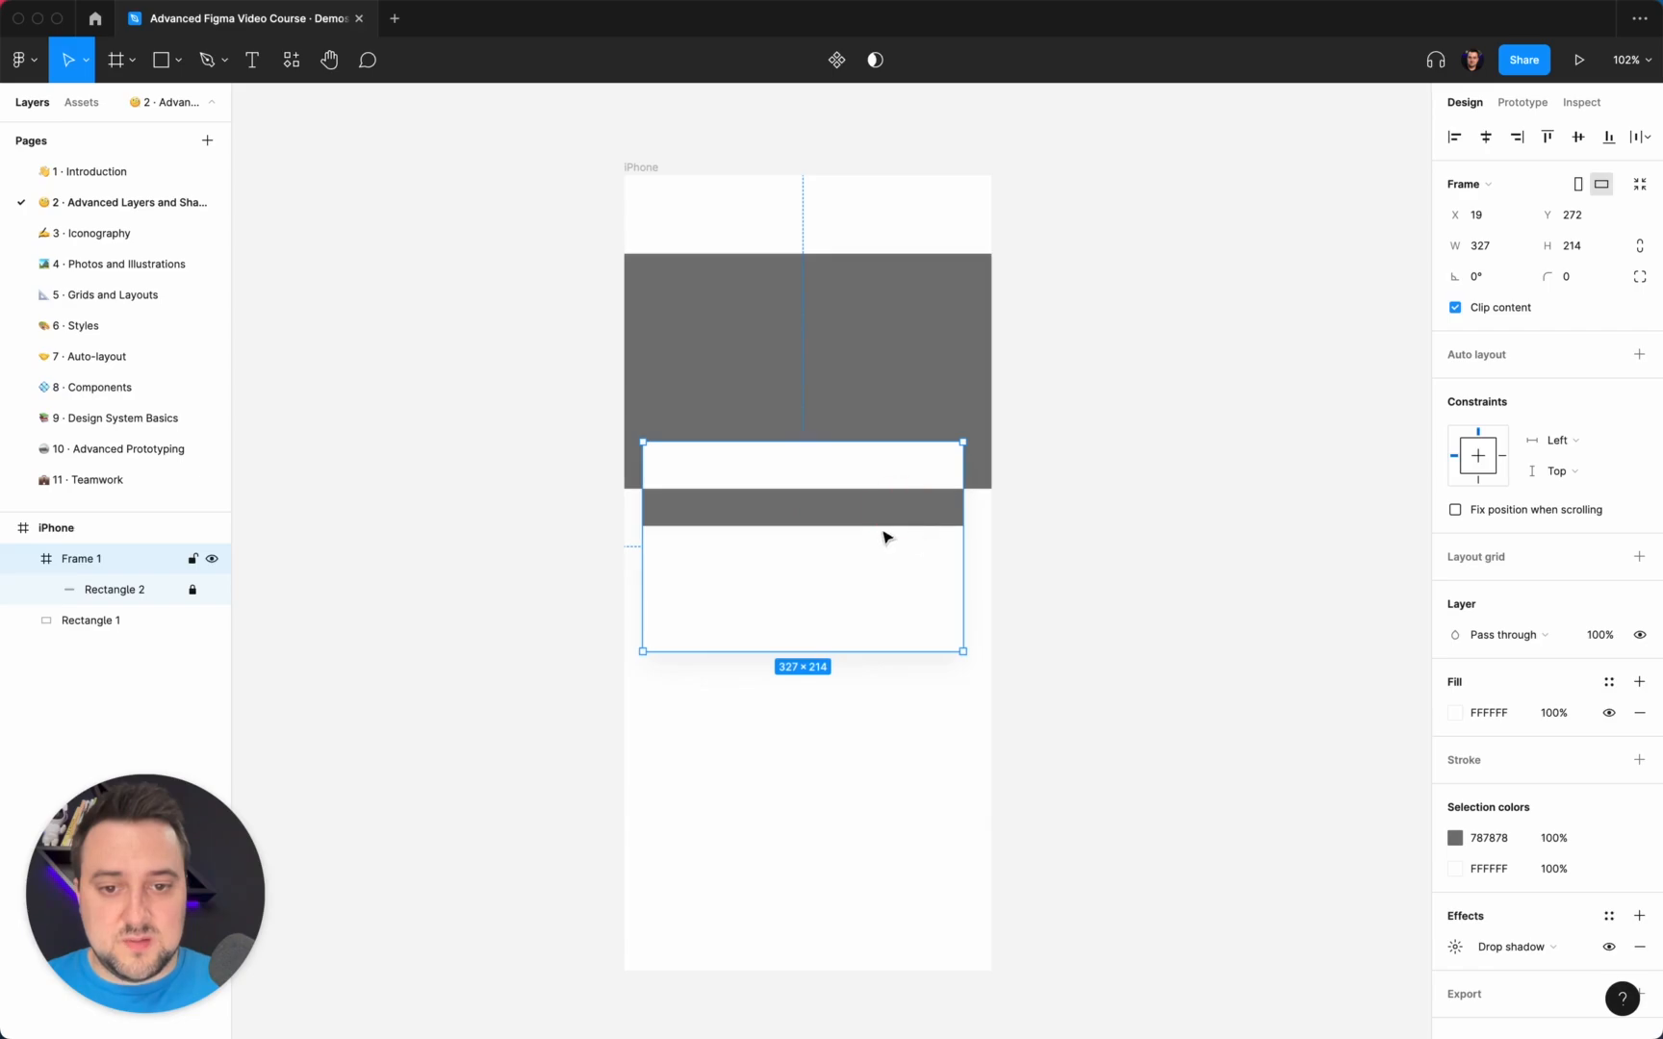
key("super+z")
left_click(1026, 548)
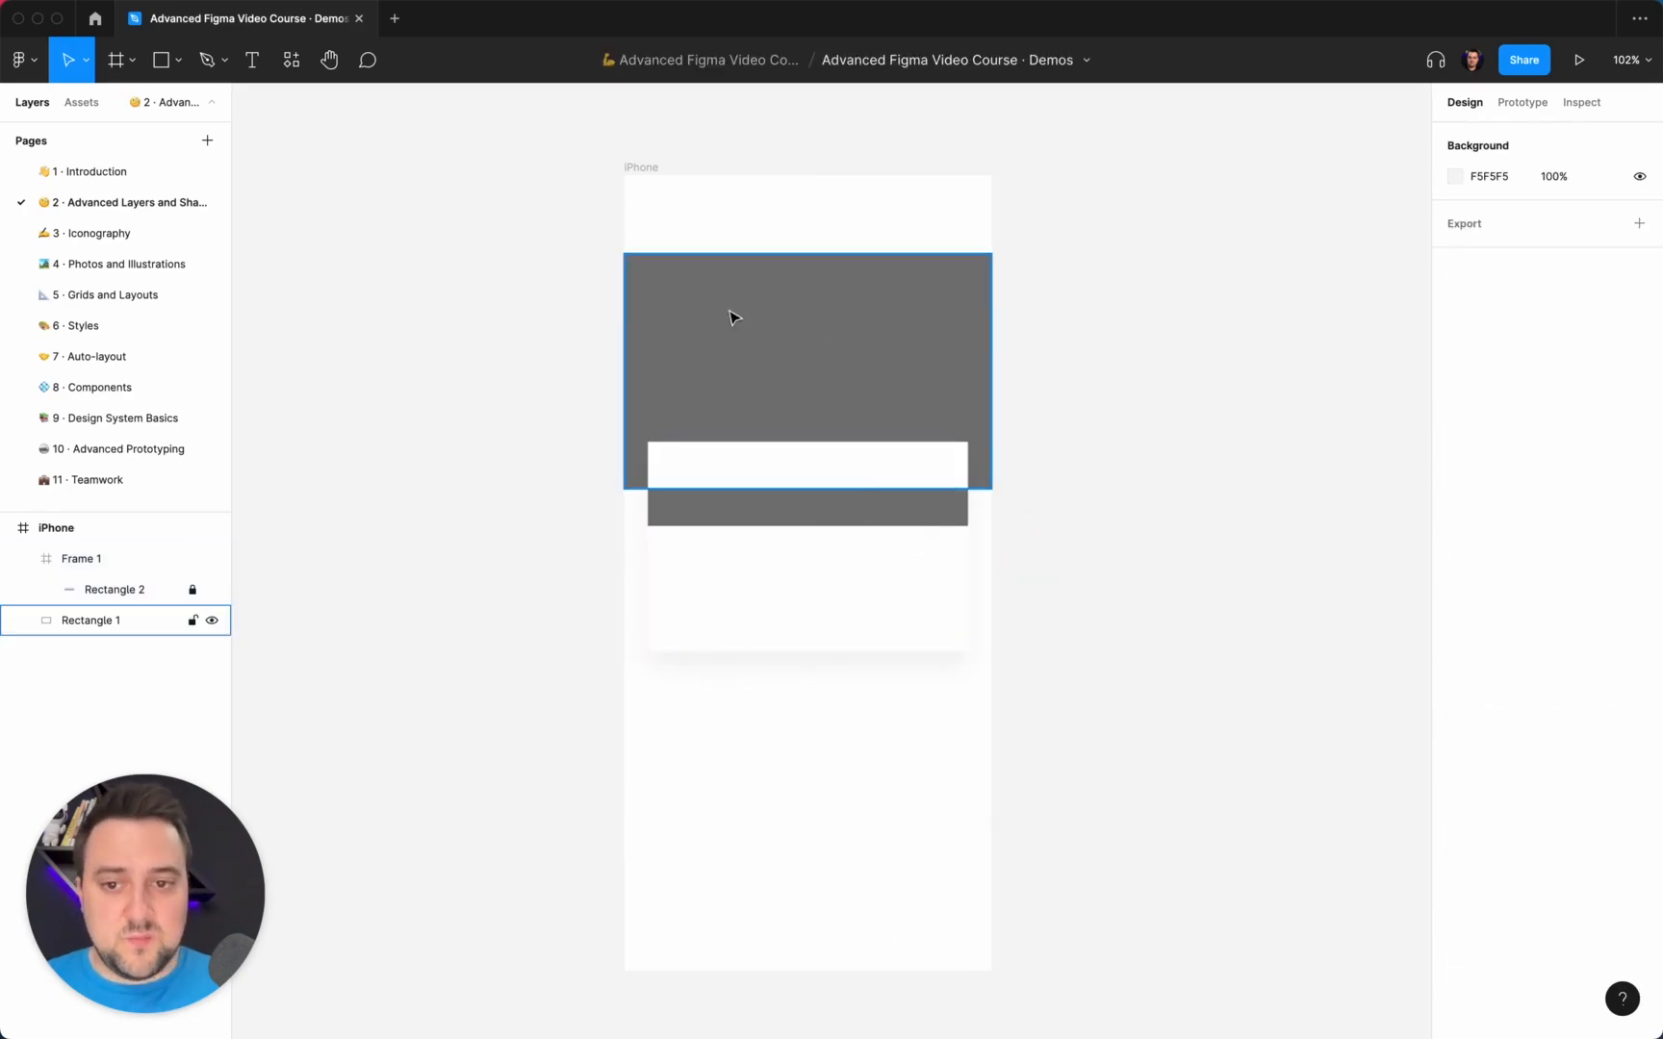
left_click_drag(790, 599, 947, 586)
key("super+z")
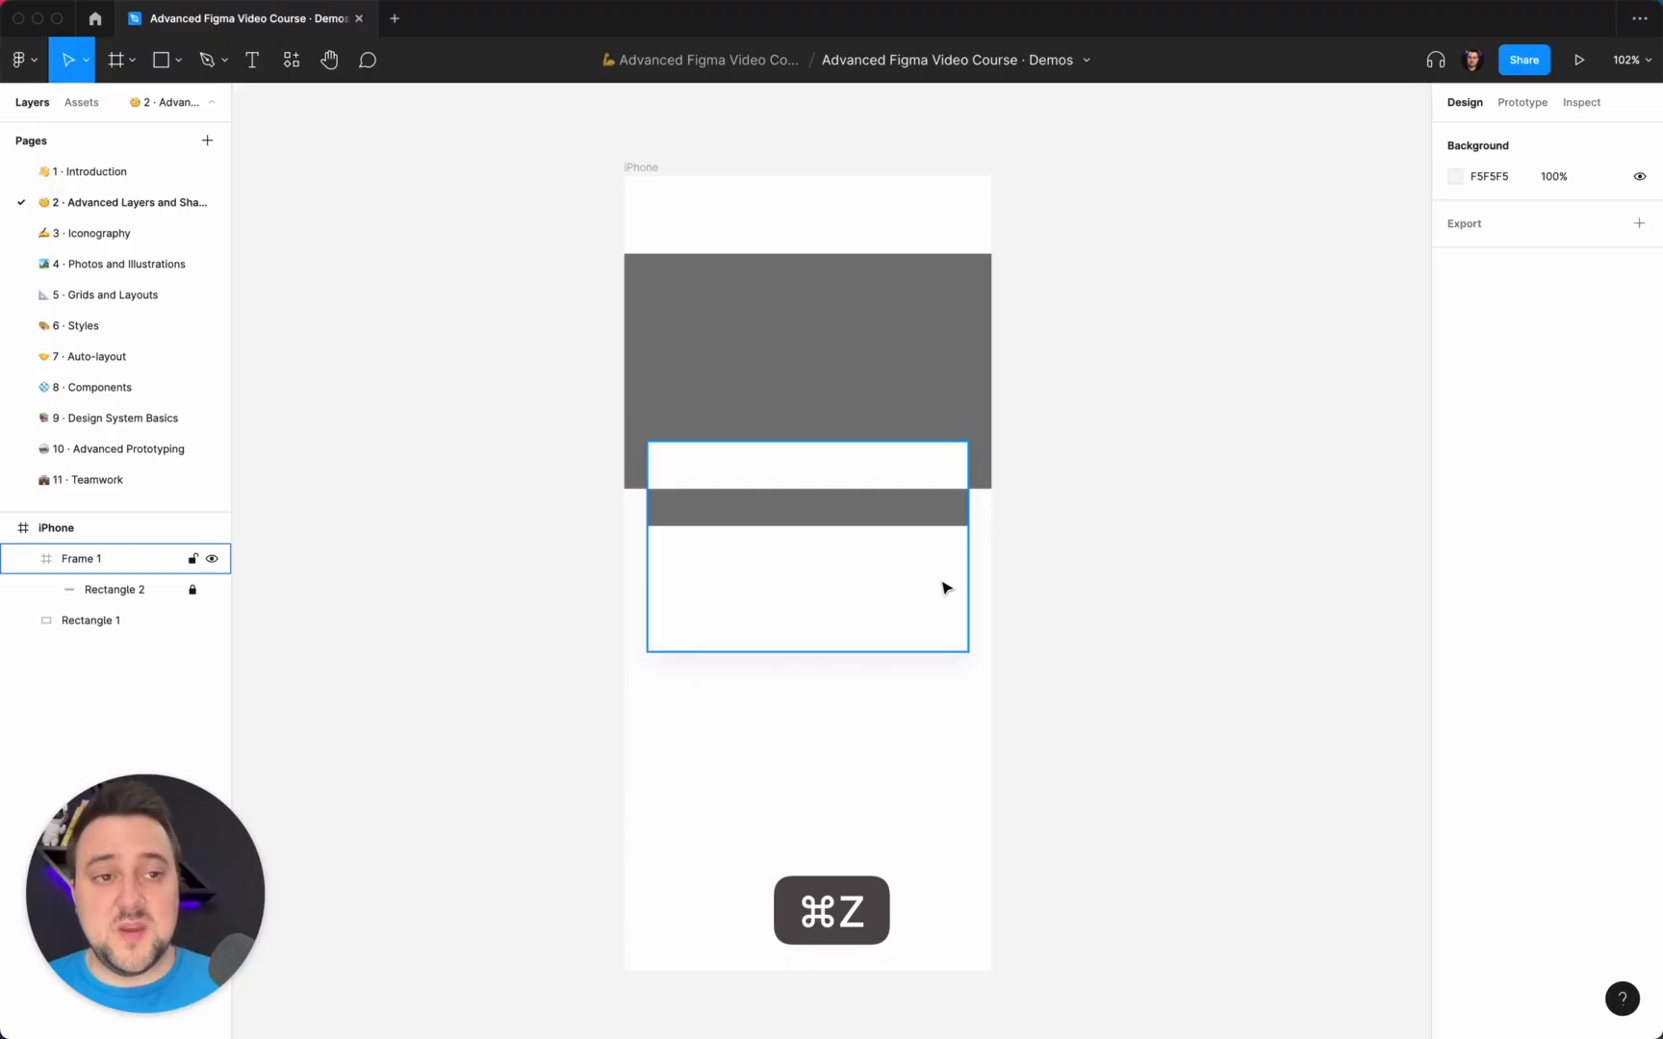
Move Frame 1 with its locked Rectangle 2 to about X 120, Y 173 in the iPhone frame.
left_click(758, 539)
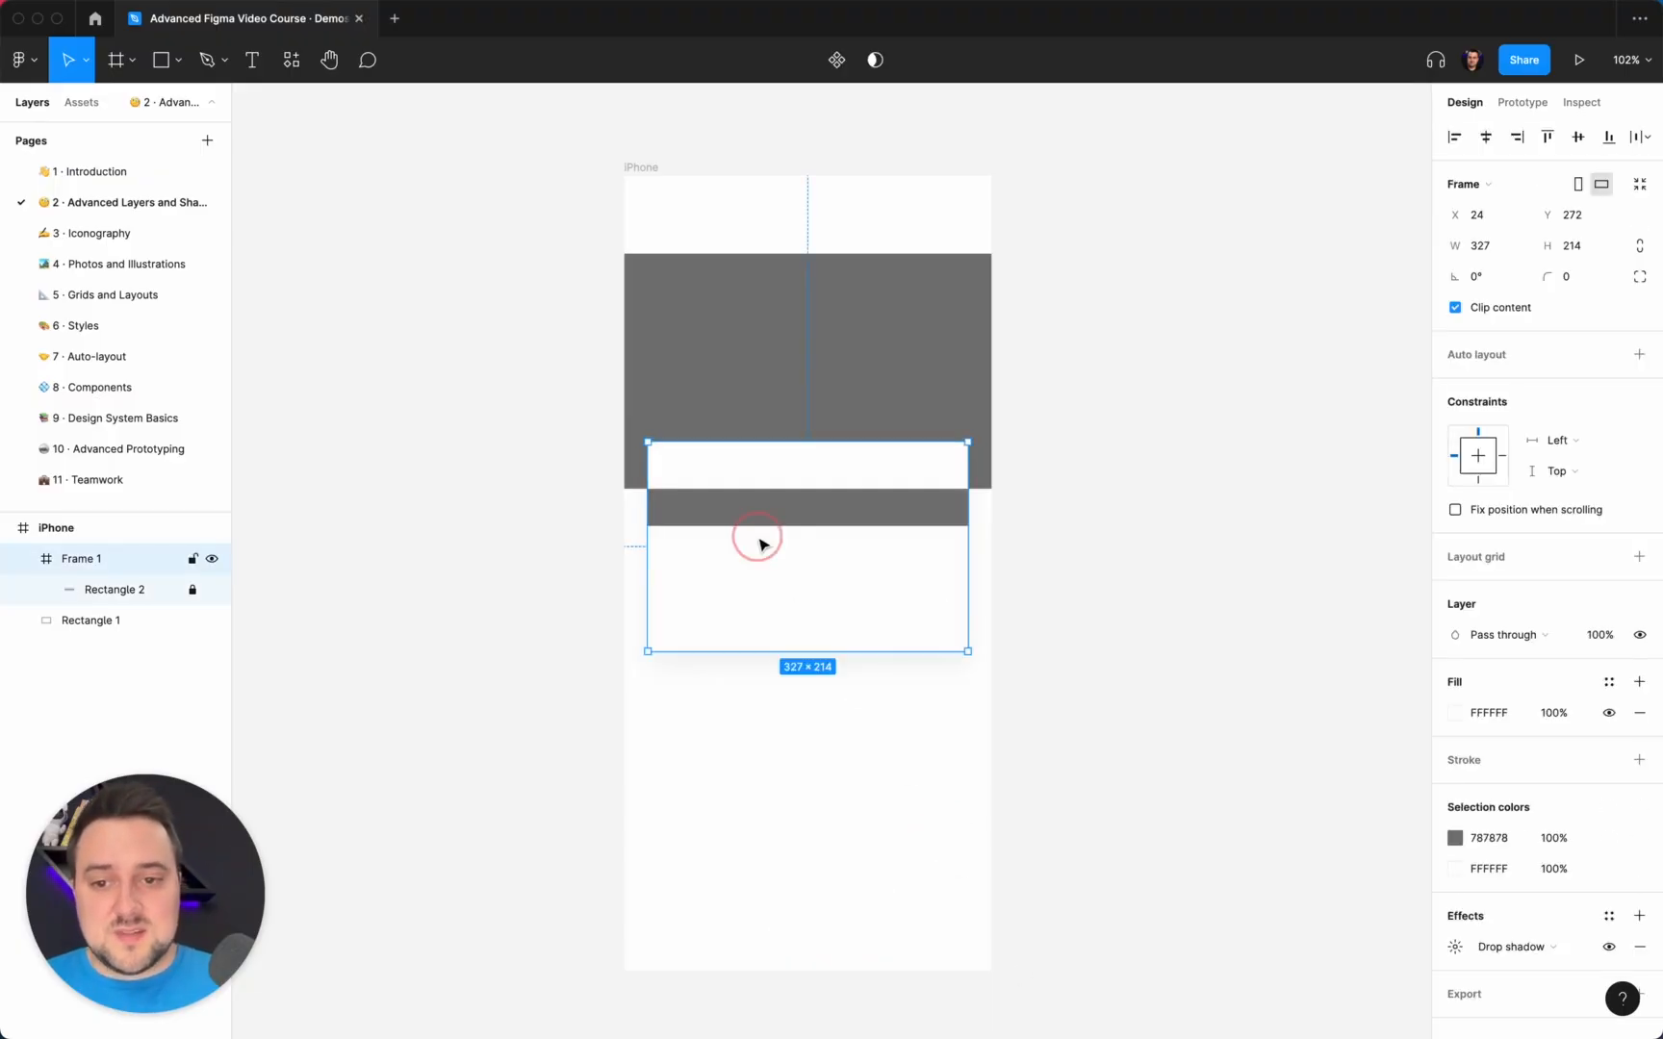
left_click_drag(761, 544, 837, 463)
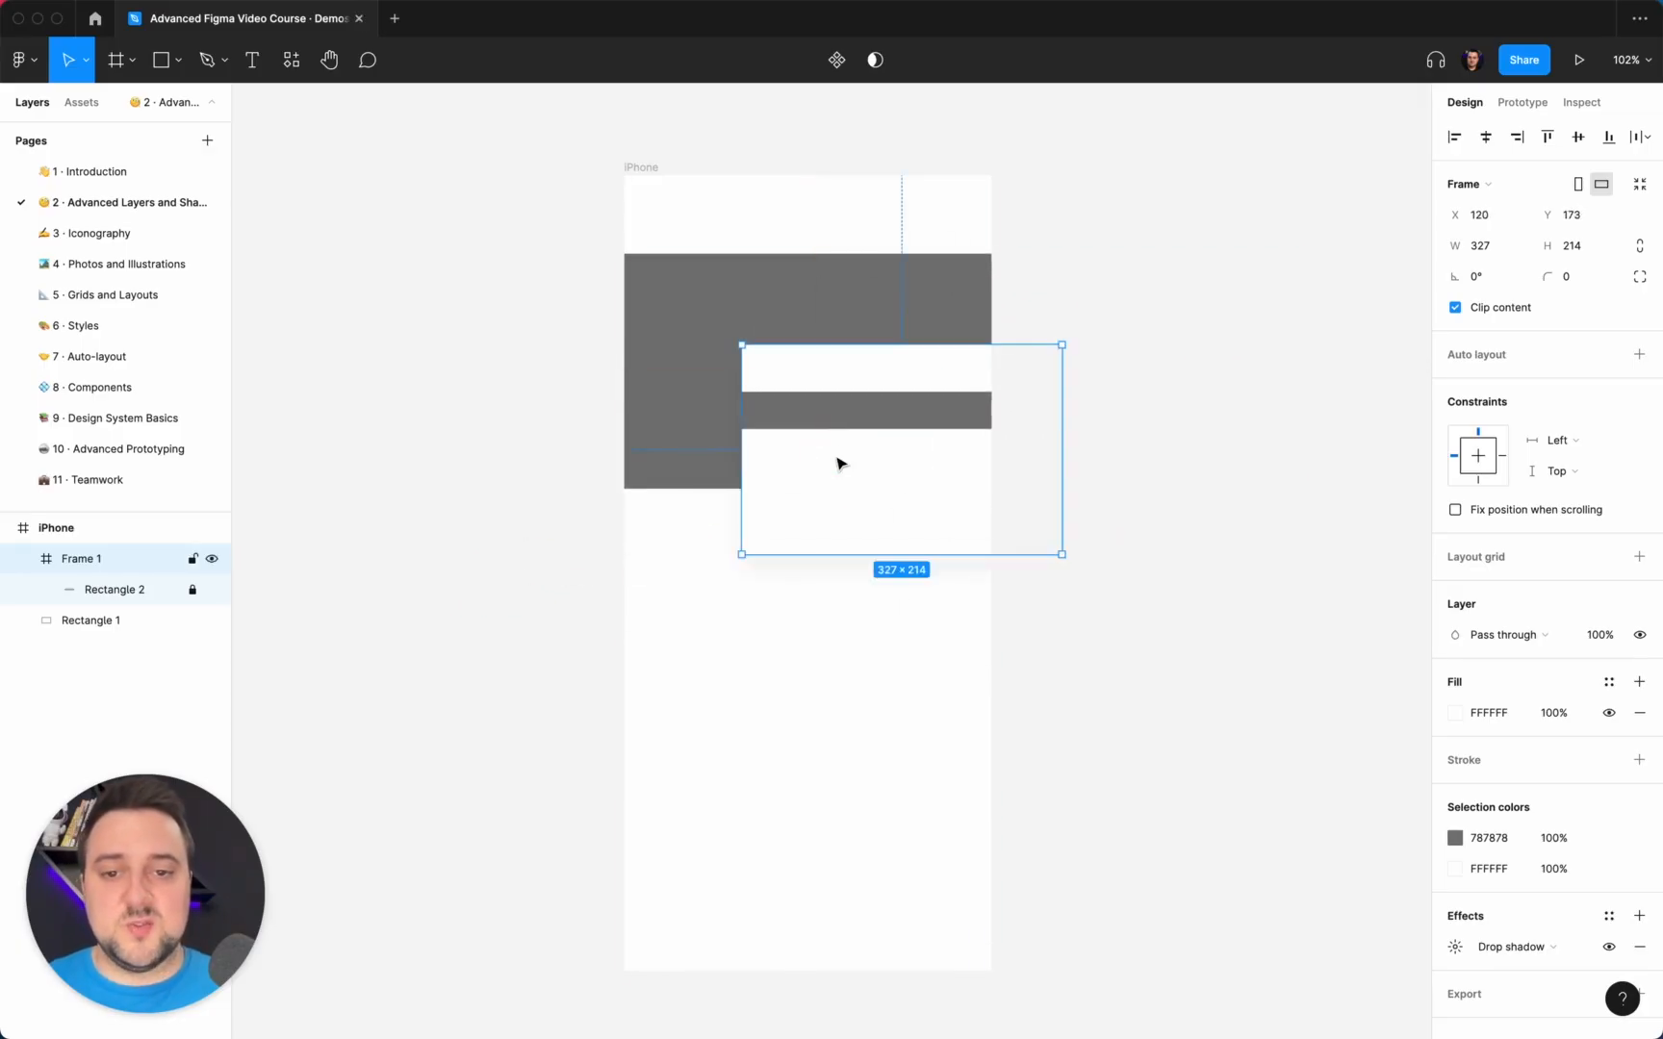